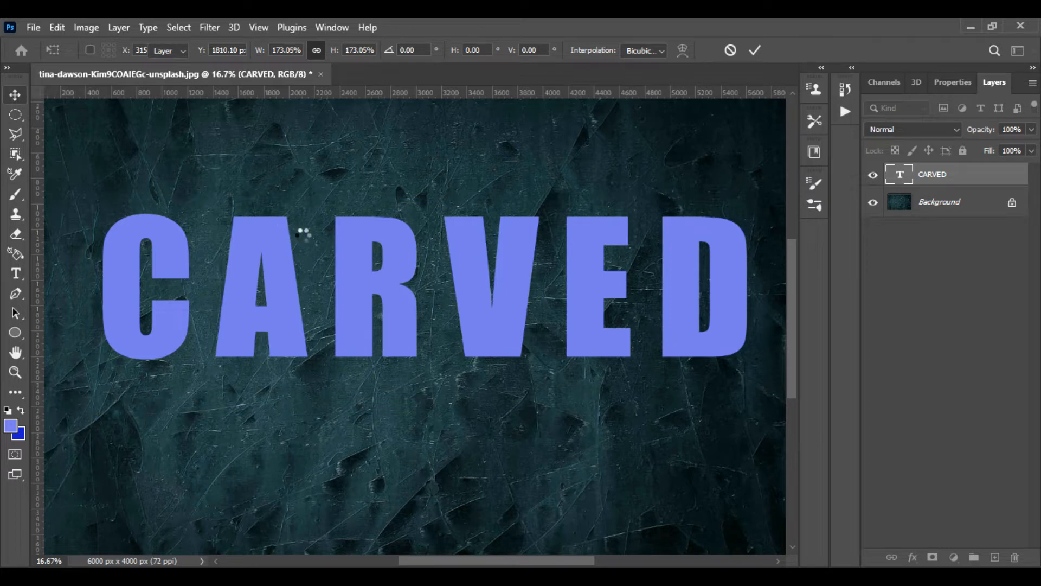
Move the CARVED text down to the vertical middle of the canvas
key(ctrl+minus)
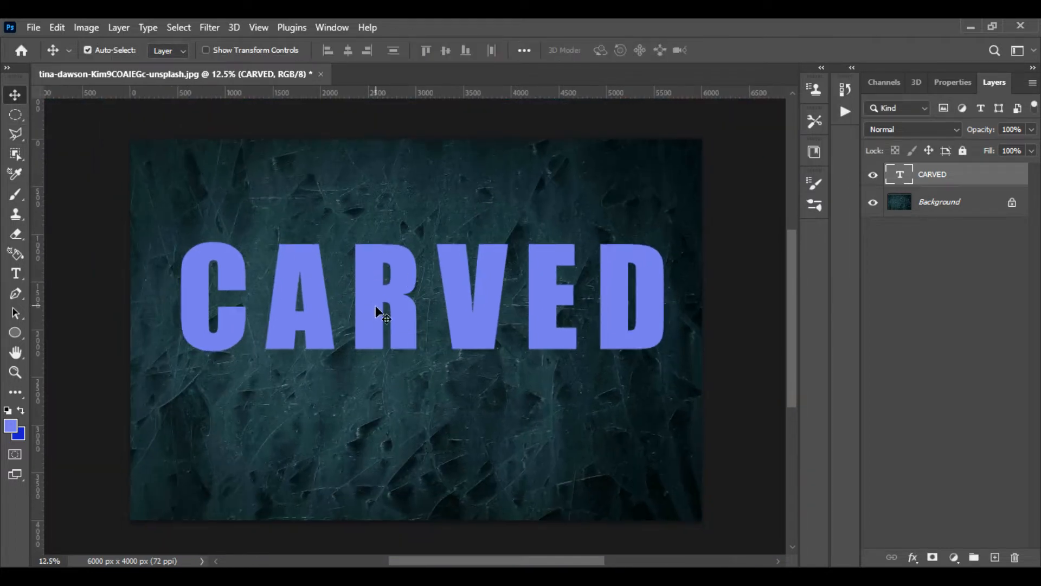
drag(375, 307, 371, 340)
key(ctrl)
key(ctrl+plus)
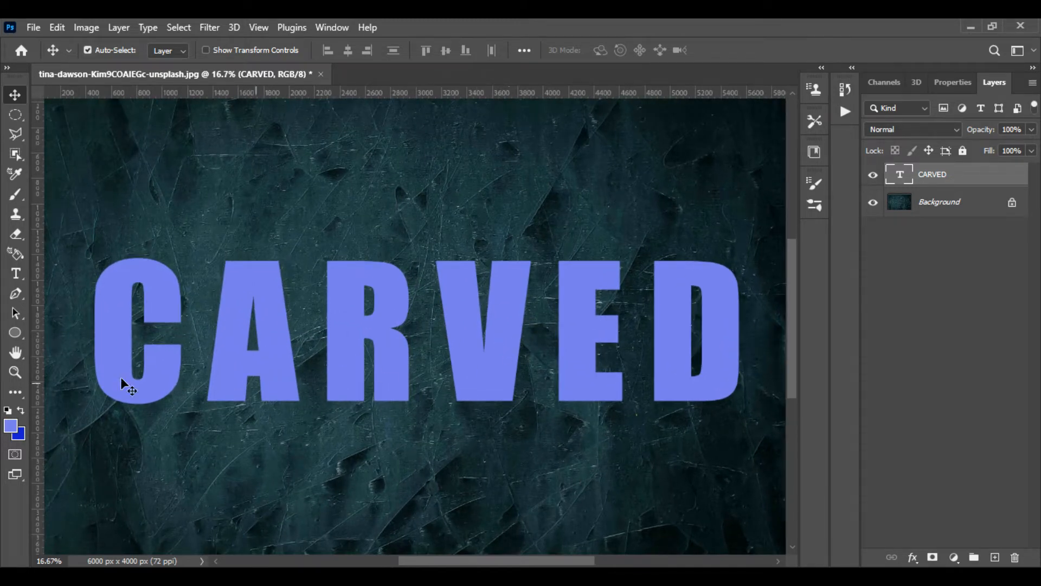
Set the tracking of the whole CARVED text to 10 and close the character and paragraph settings
click(16, 274)
click(500, 330)
key(ctrl+a)
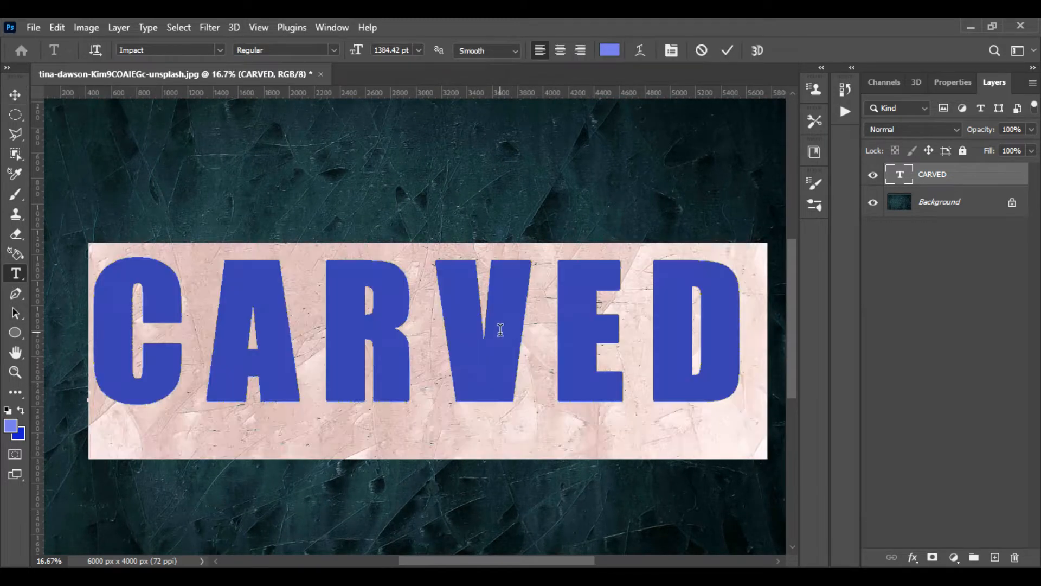
click(671, 50)
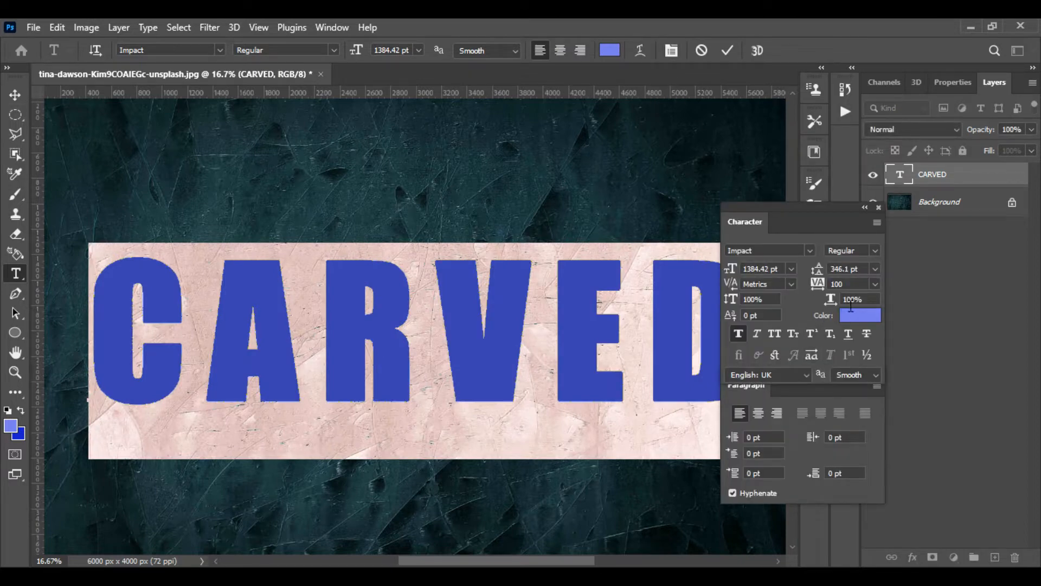
click(874, 283)
click(846, 404)
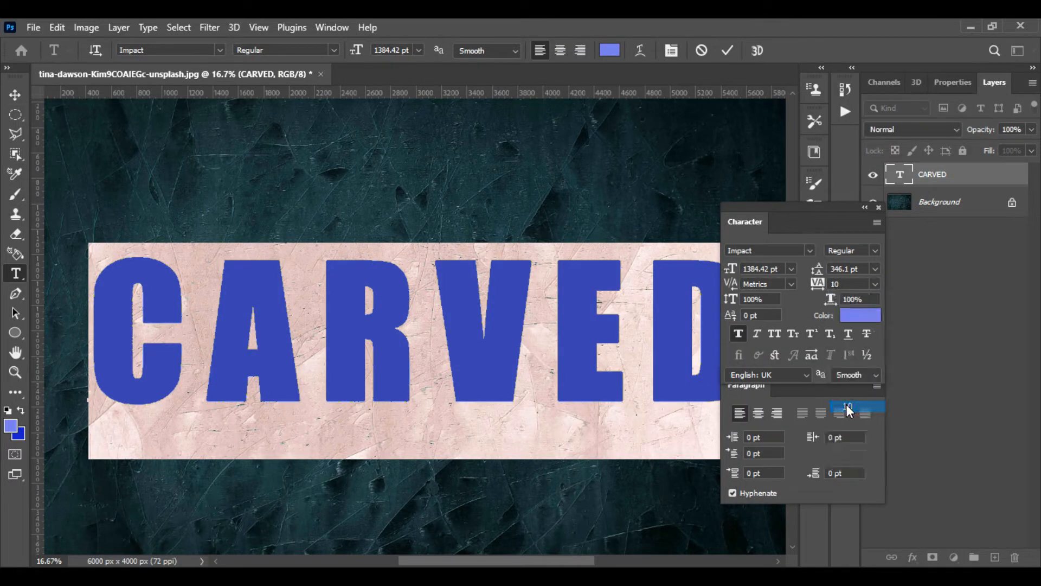
click(865, 209)
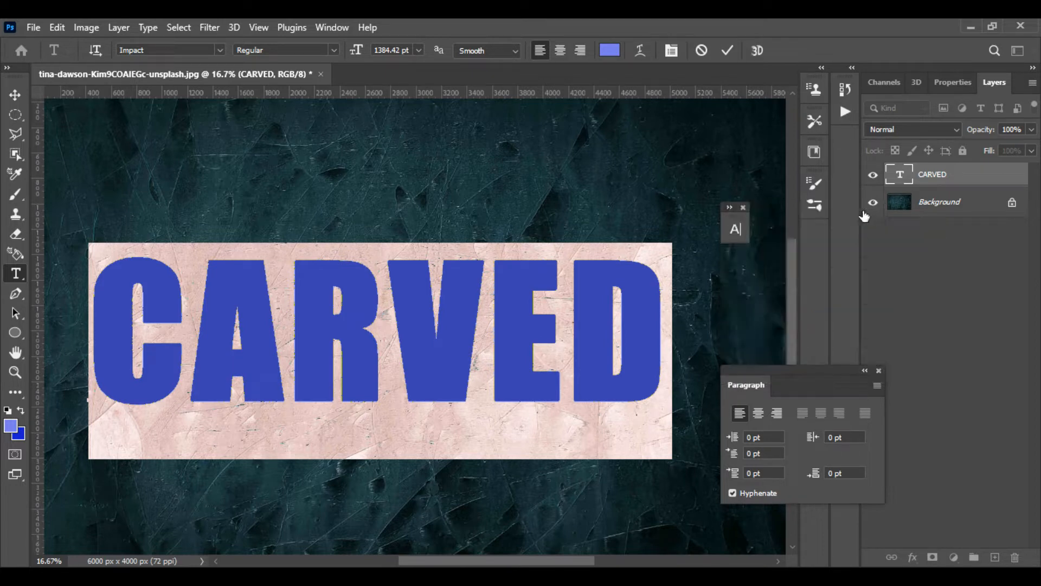
click(879, 372)
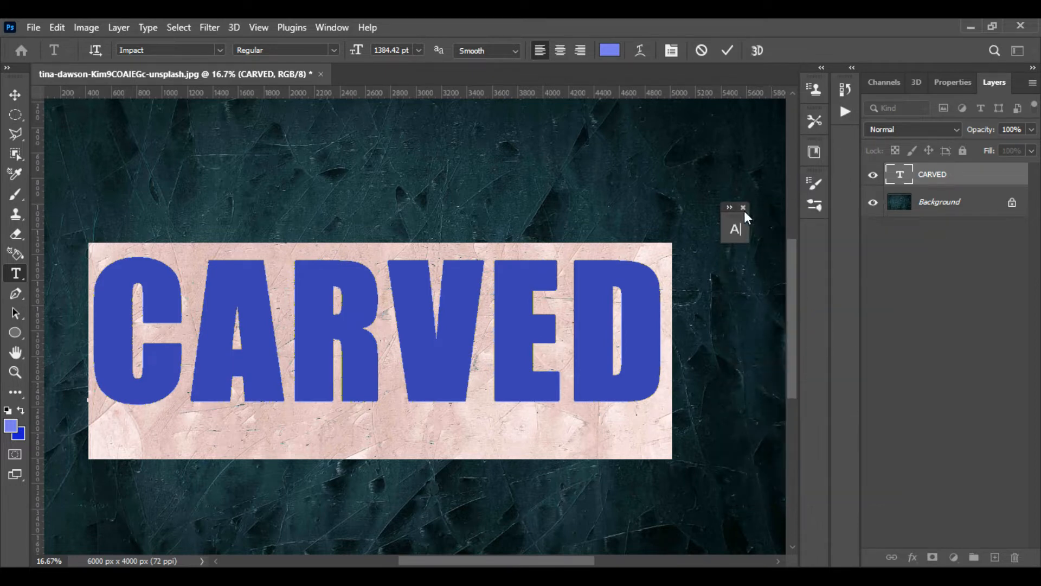
click(743, 207)
Reposition the CARVED text at the centre of the canvas and convert its layer to a smart object
click(15, 95)
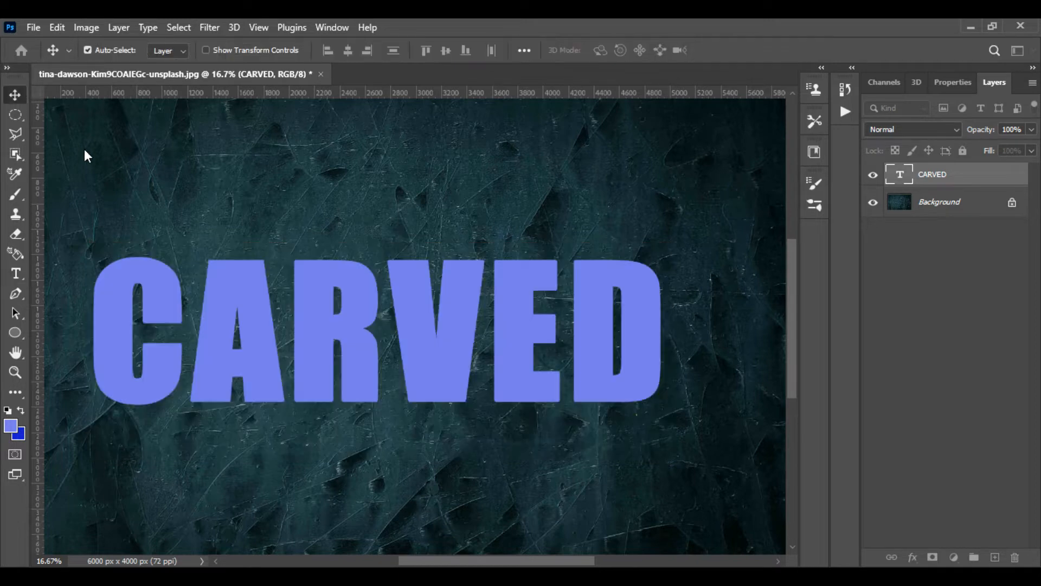
key(ctrl+minus)
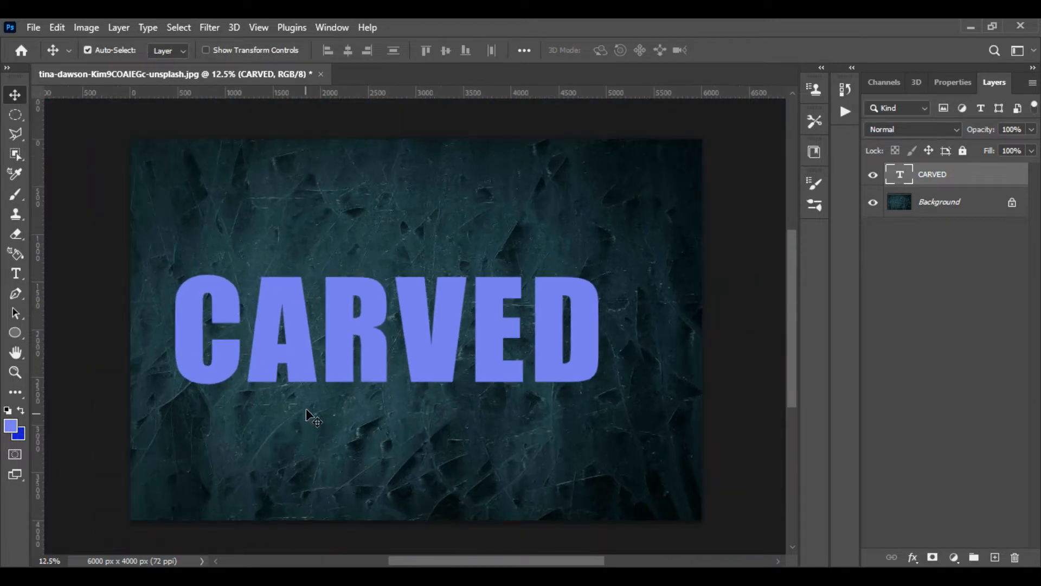
drag(374, 339, 412, 353)
key(ctrl+plus)
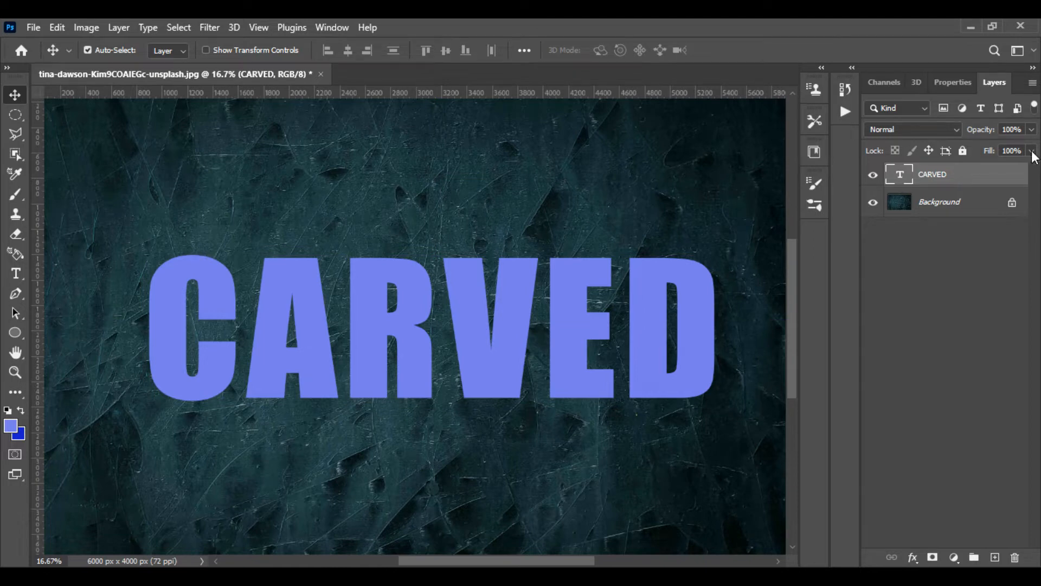
right_click(988, 169)
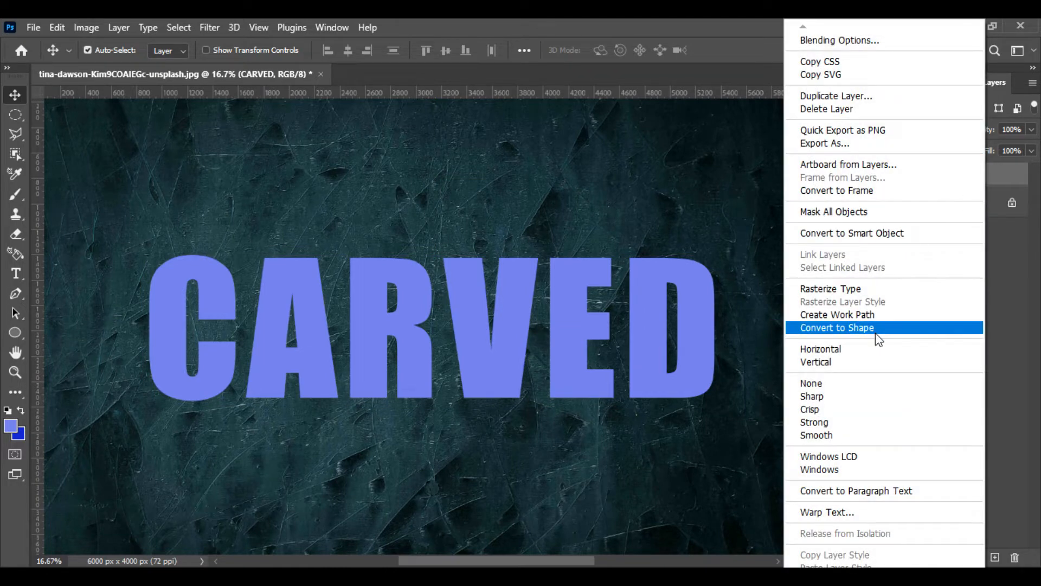
click(902, 234)
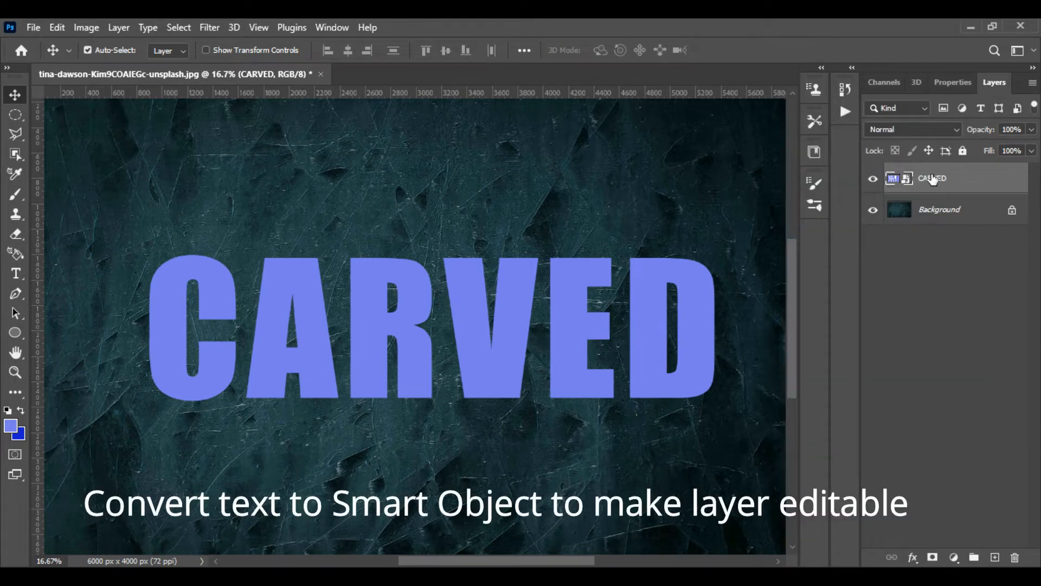
Add an Inner Shadow effect to the CARVED layer and set the layer's fill opacity to 0%
click(913, 556)
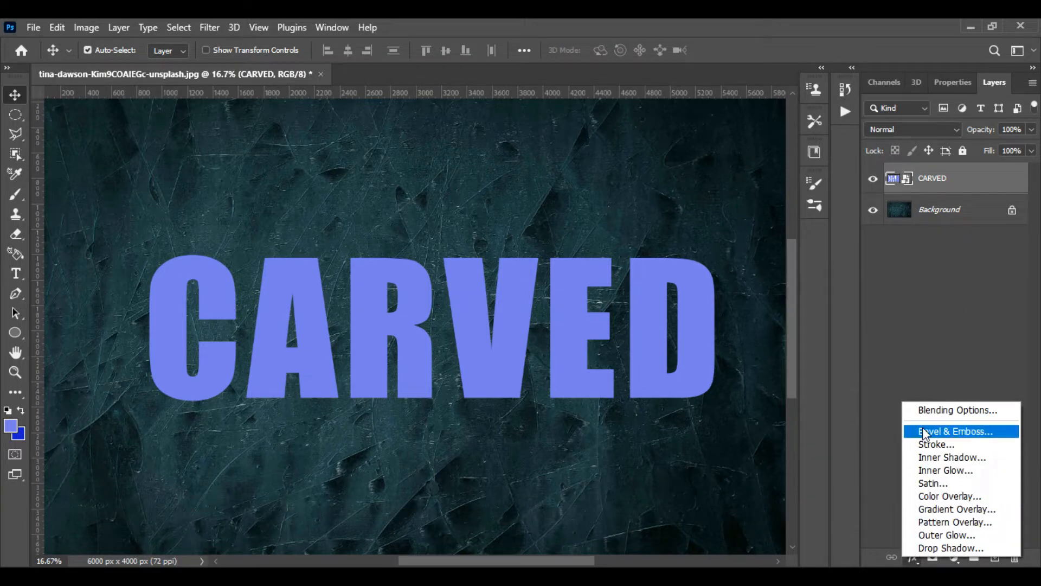
click(929, 411)
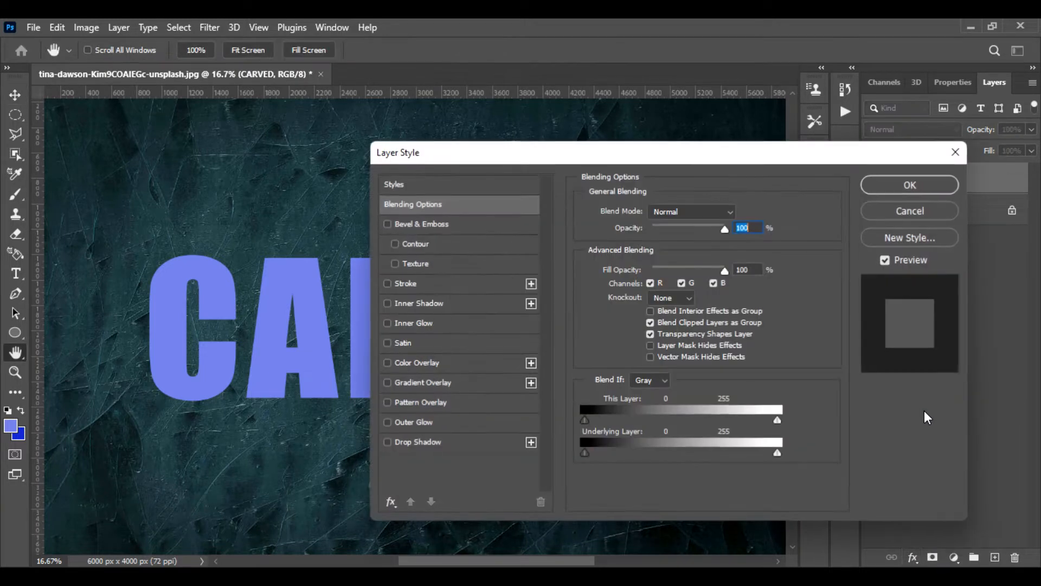
click(468, 304)
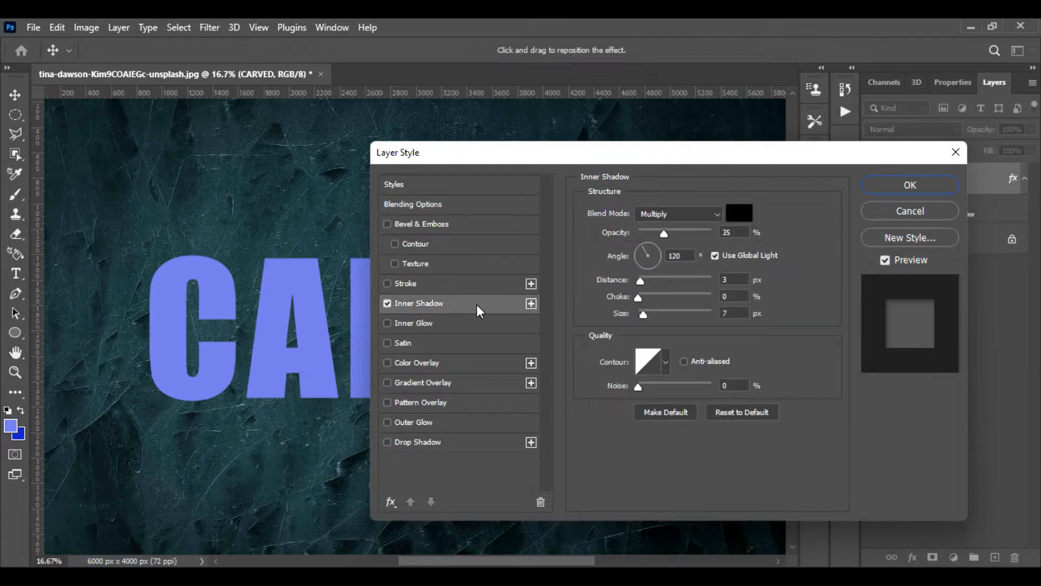
click(482, 204)
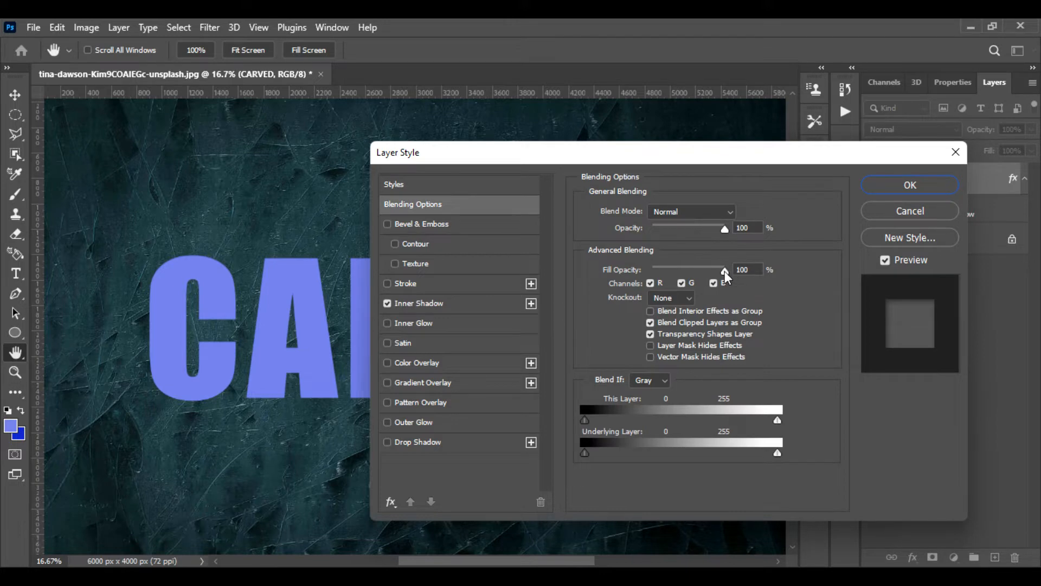
drag(725, 271, 600, 281)
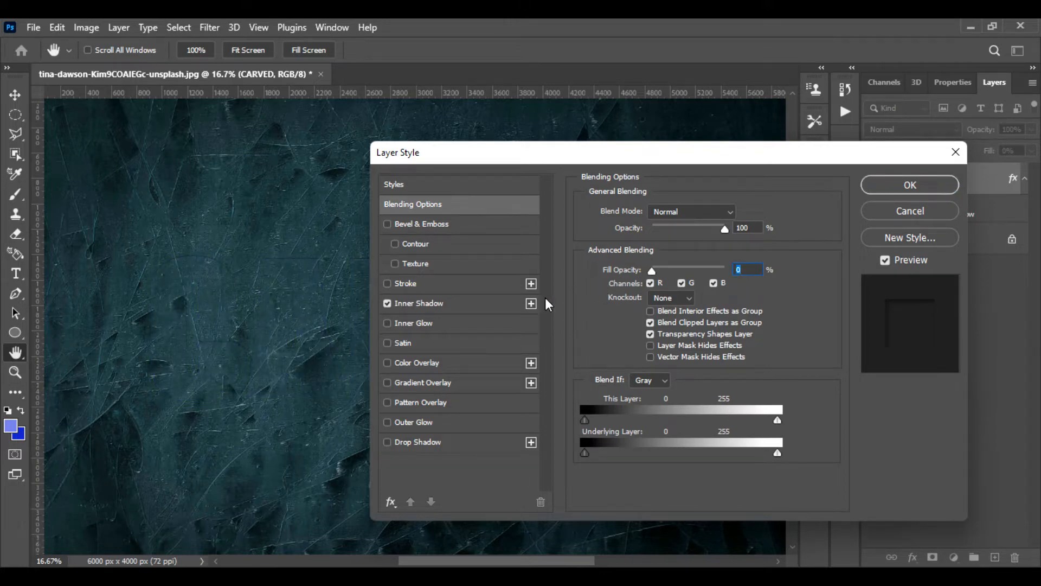
Set the Inner Shadow to 100% opacity, 53 px distance and 18% choke, keeping global light on
click(518, 304)
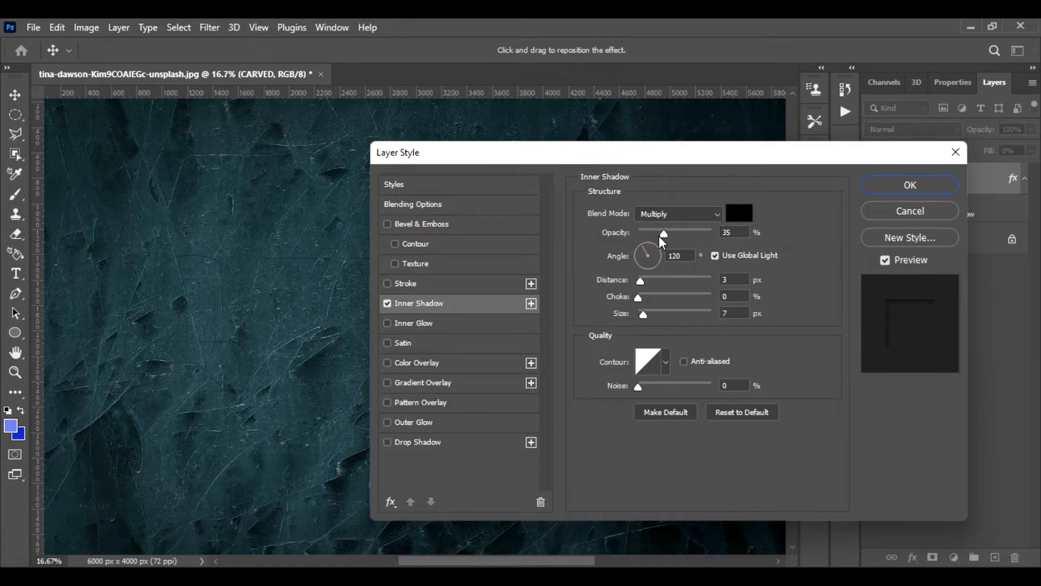
drag(665, 234, 723, 249)
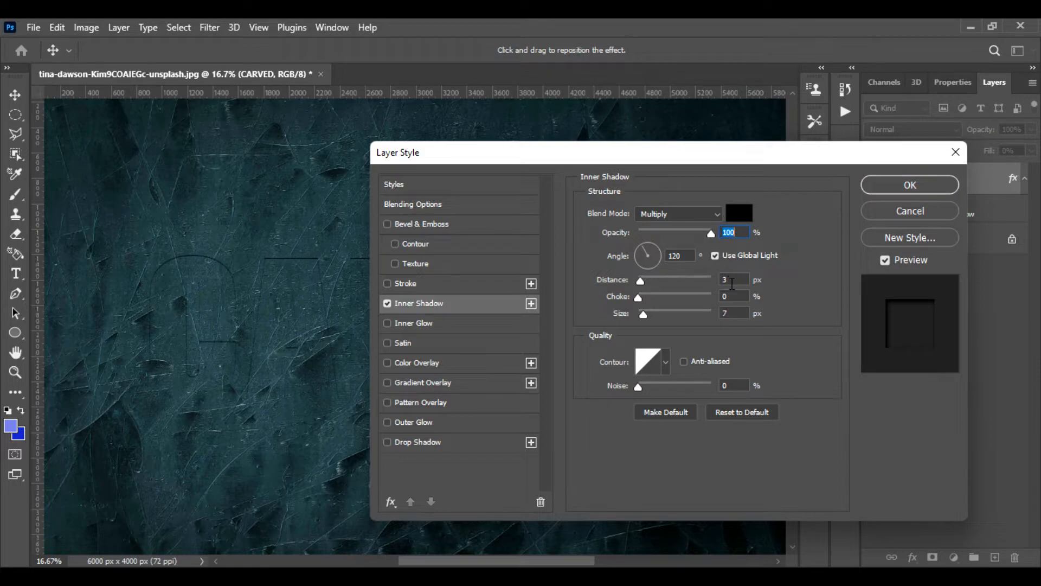
click(715, 257)
click(714, 257)
drag(642, 280, 652, 298)
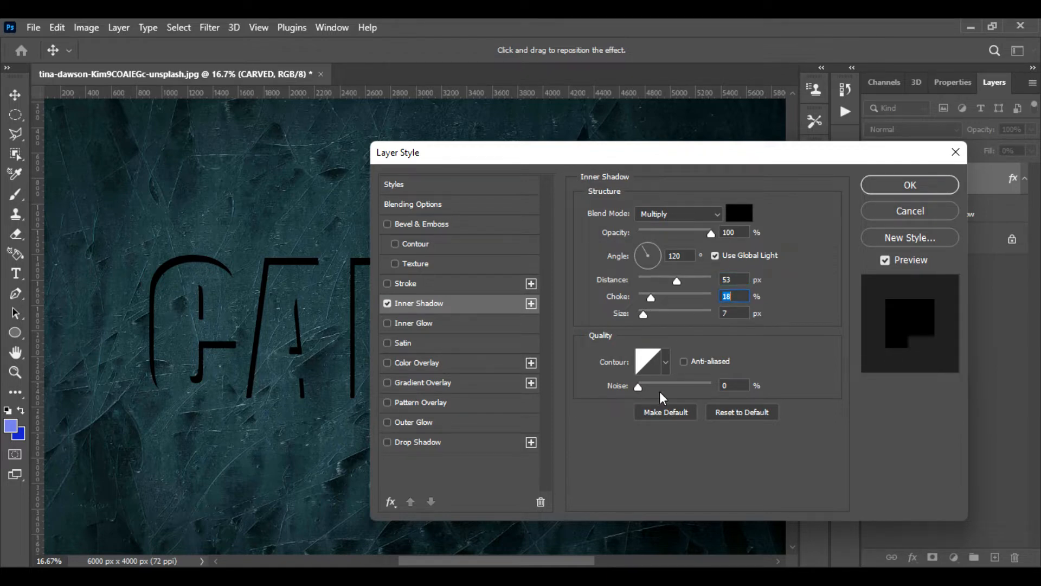
Add a Bevel & Emboss effect with the Outer Bevel style, Chisel Hard technique and a size of 10 px
click(435, 227)
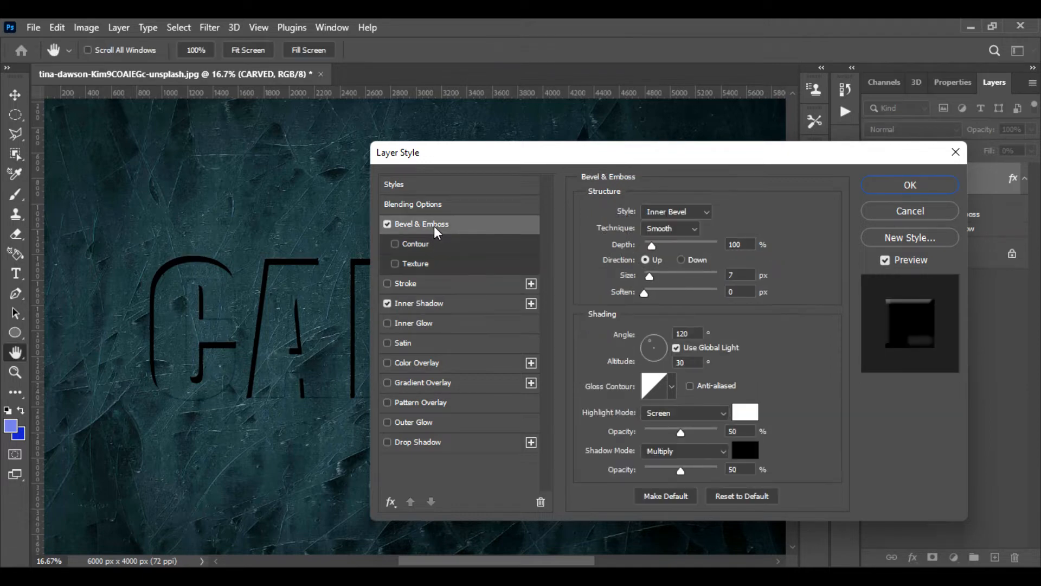
key(ctrl+plus)
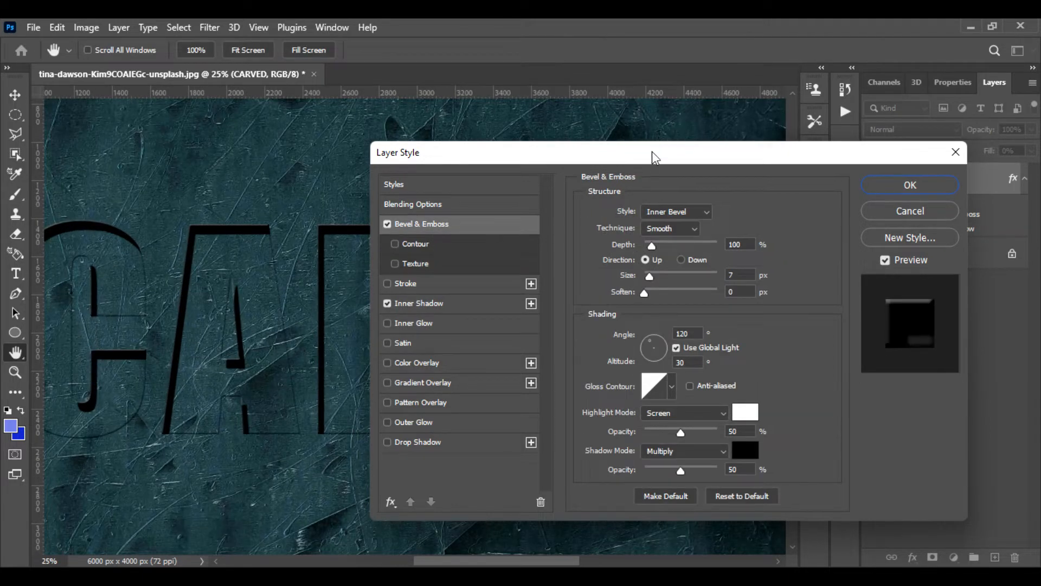
drag(645, 162, 745, 122)
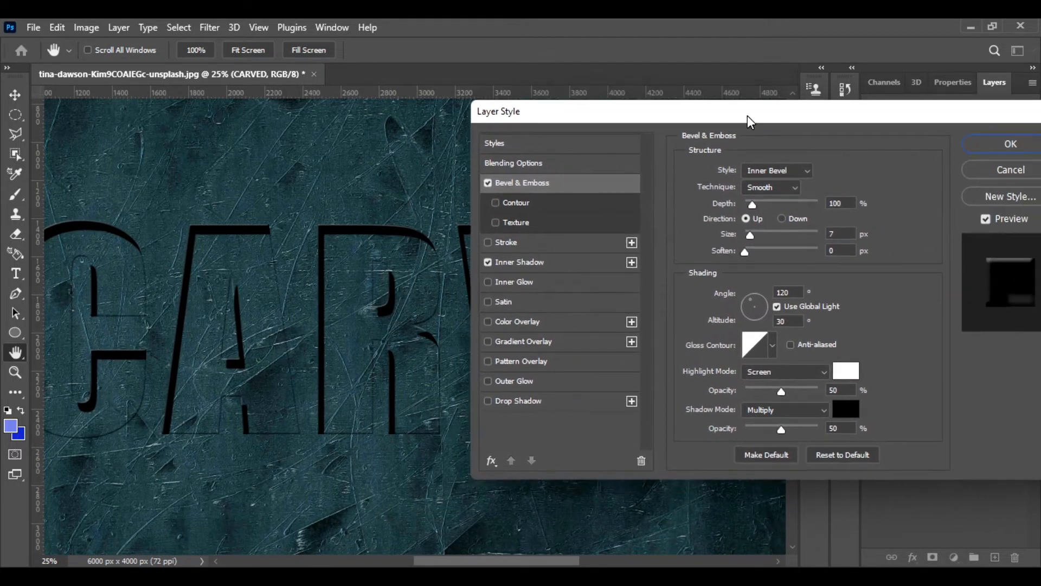
click(774, 169)
click(770, 168)
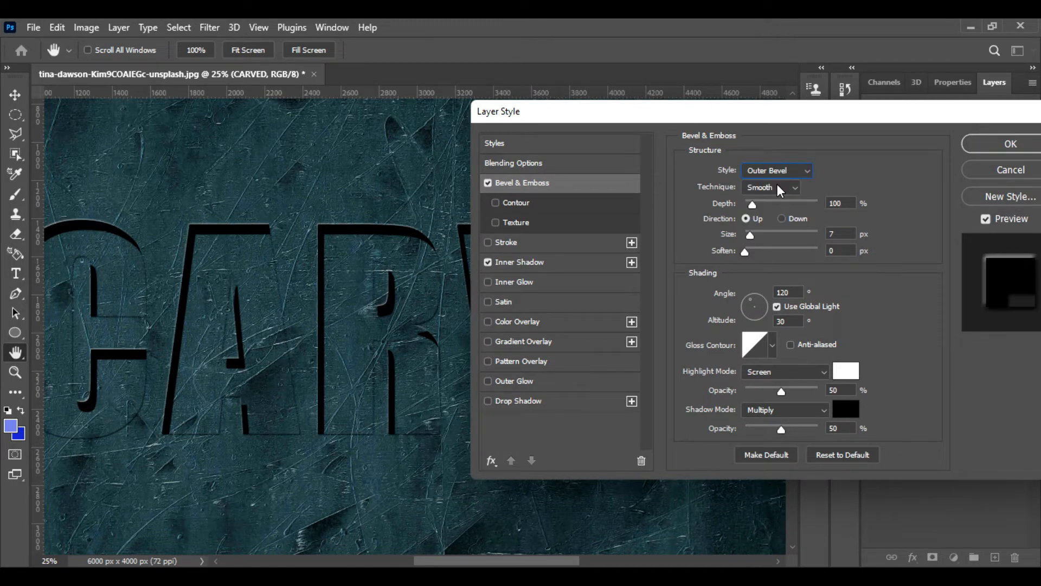
click(780, 189)
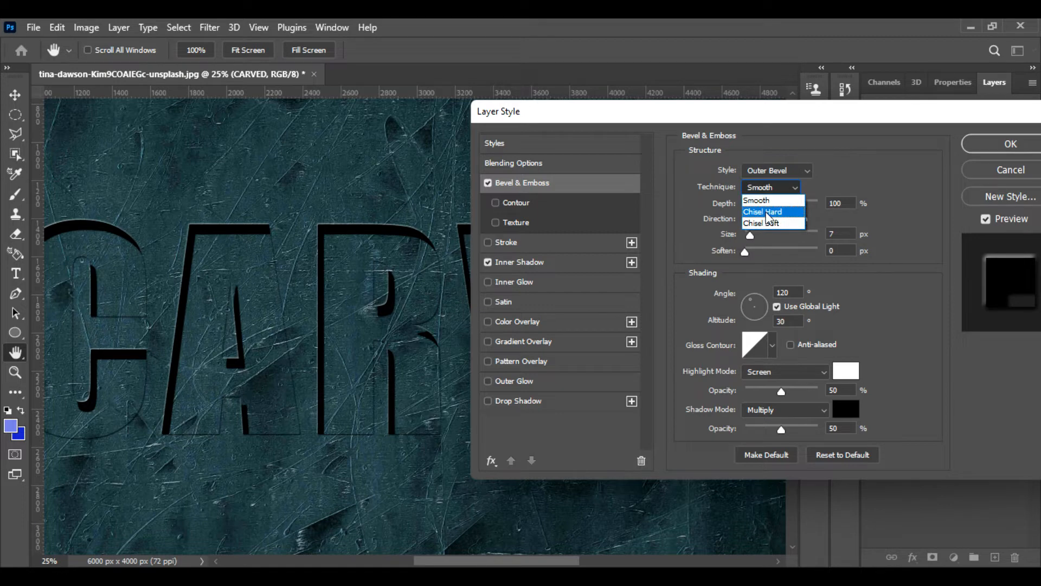
click(767, 212)
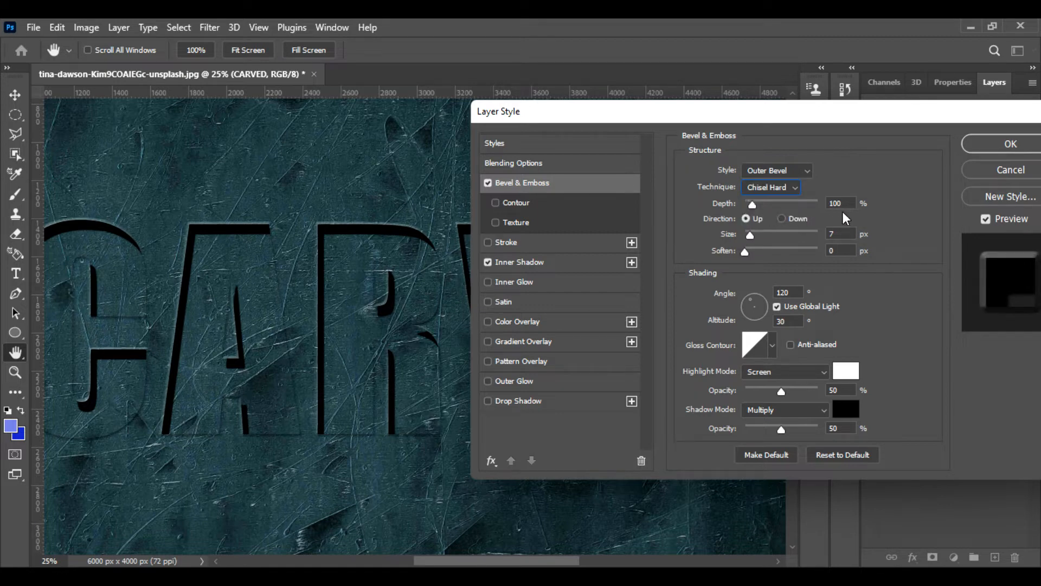
click(843, 234)
text(10)
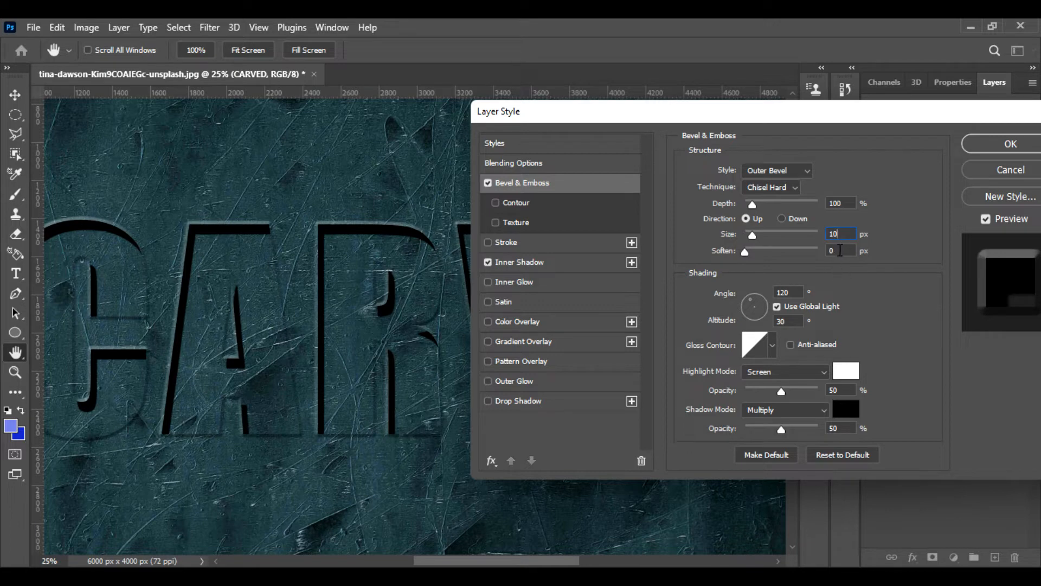
Turn off global light for the bevel and set its shading angle to -45°
click(778, 307)
click(777, 307)
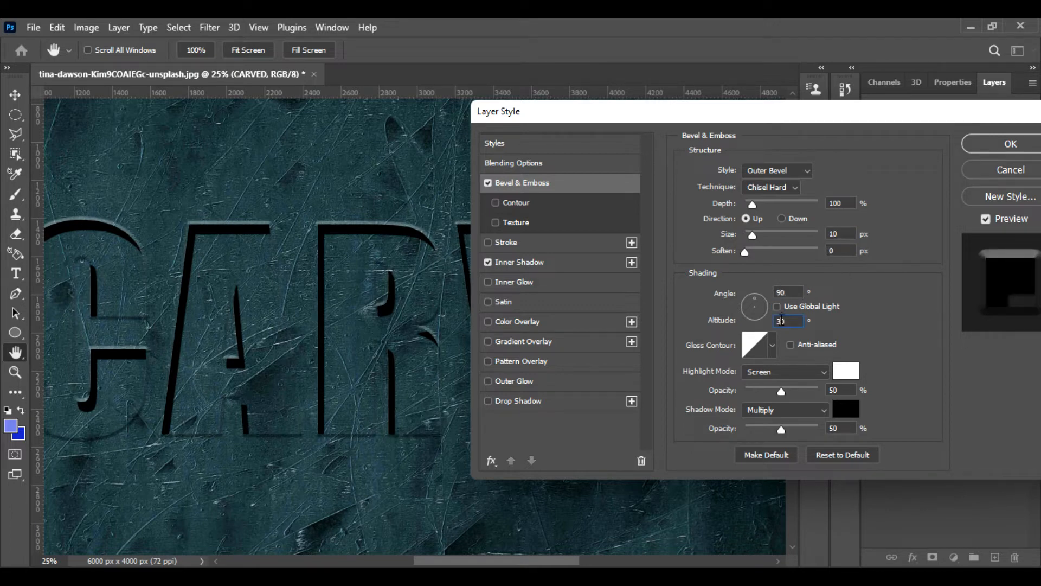
double_click(795, 294)
text(-45)
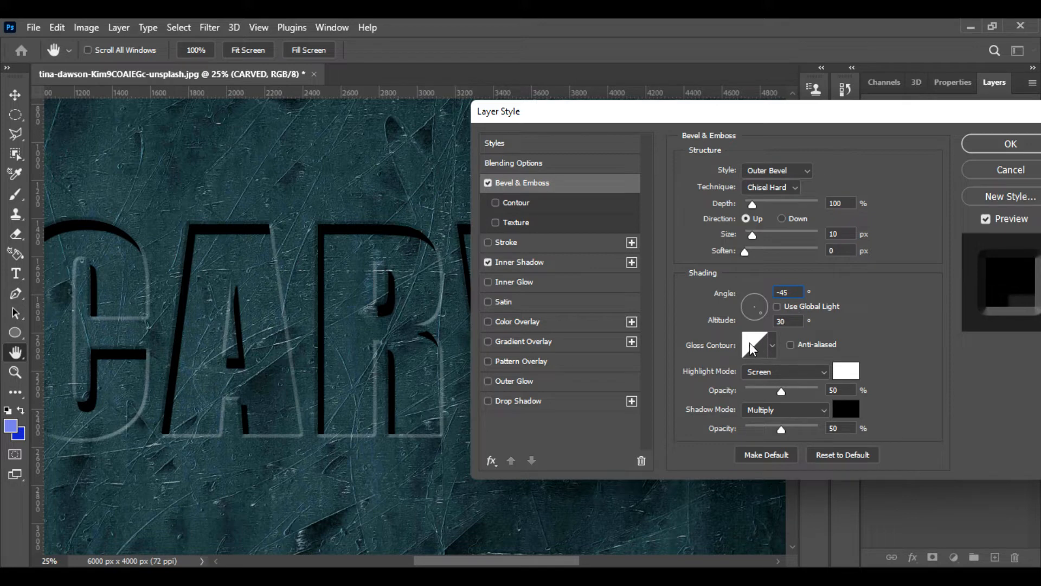
Set the bevel's highlight mode to Overlay and both the highlight and shadow opacity to 100%
click(789, 371)
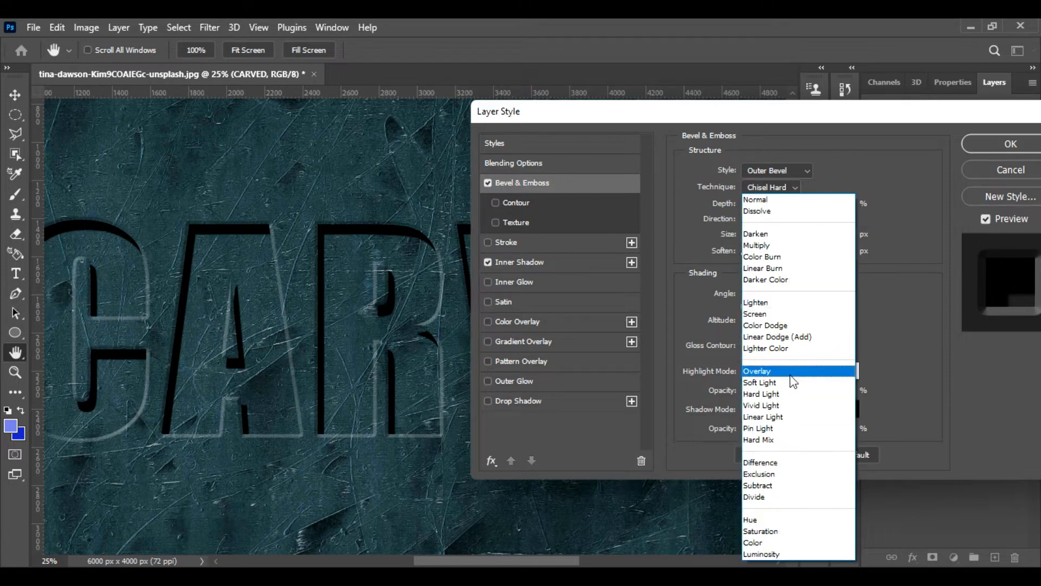
click(791, 377)
drag(788, 396, 831, 393)
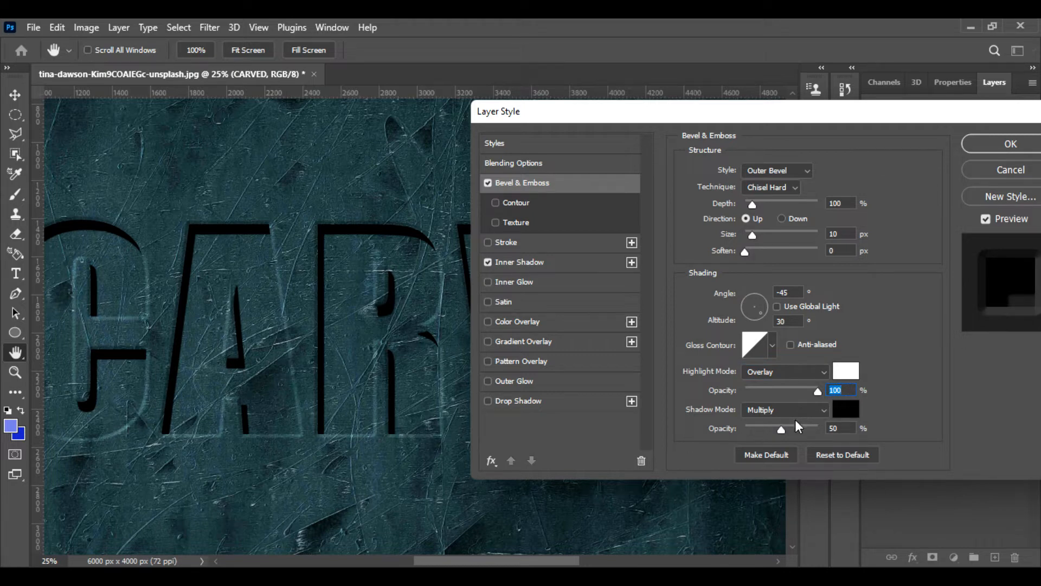
drag(781, 429, 841, 428)
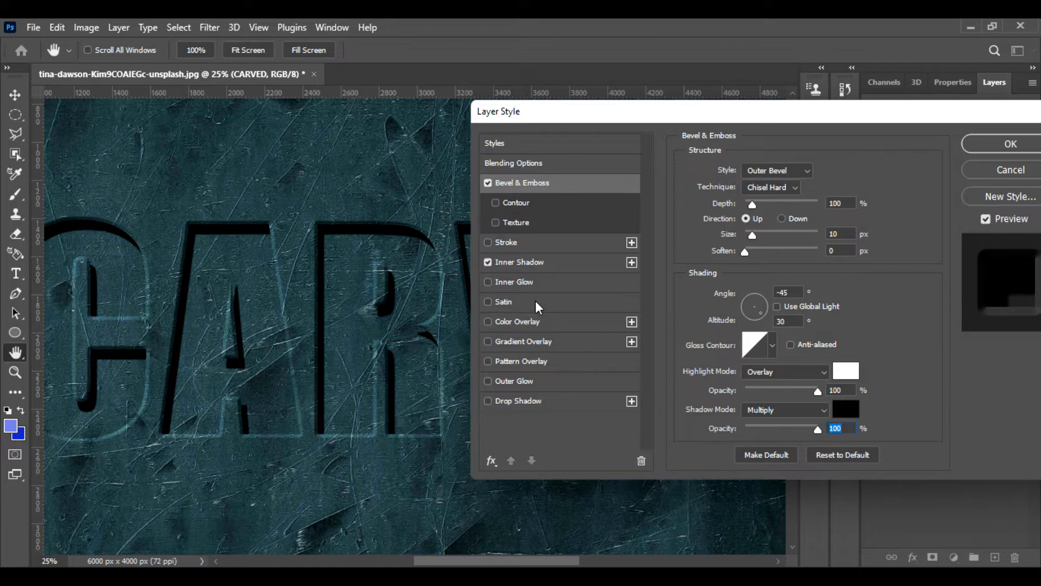
Add a Color Overlay to the lettering using the very dark teal 0e1819 as the overlay colour
click(535, 323)
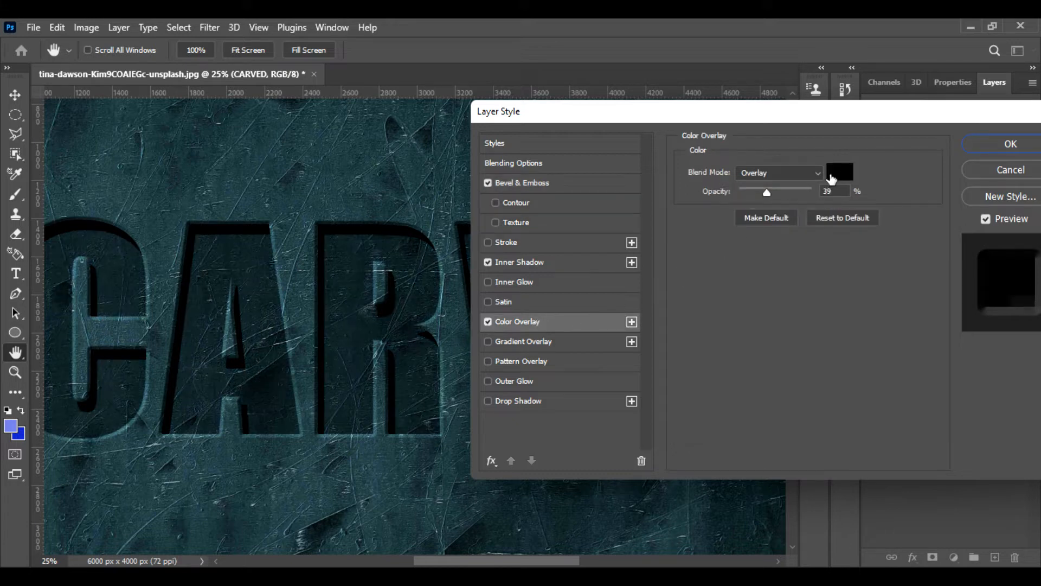
click(839, 172)
drag(674, 348, 654, 374)
click(449, 456)
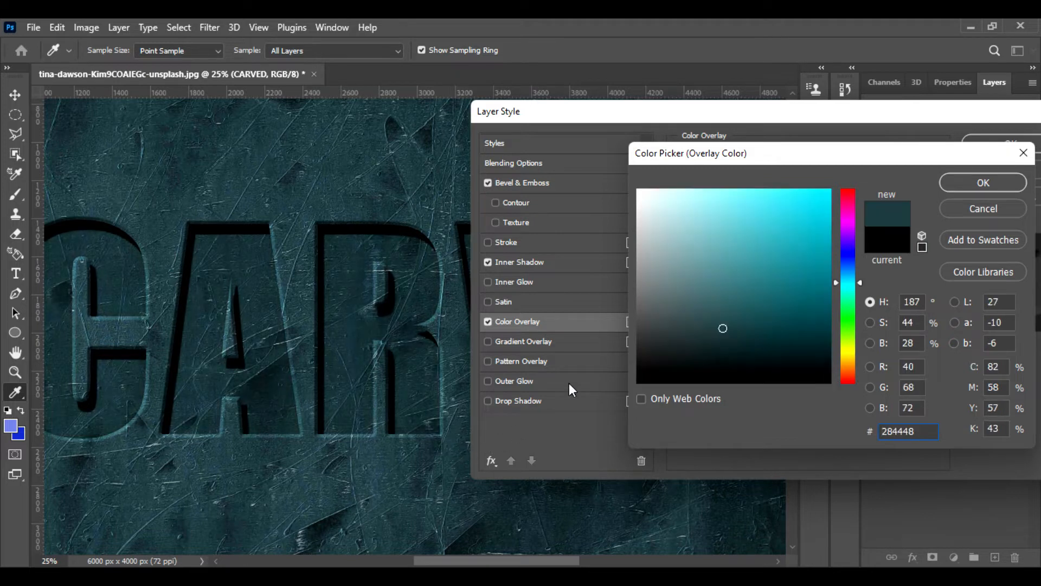
drag(724, 342, 719, 364)
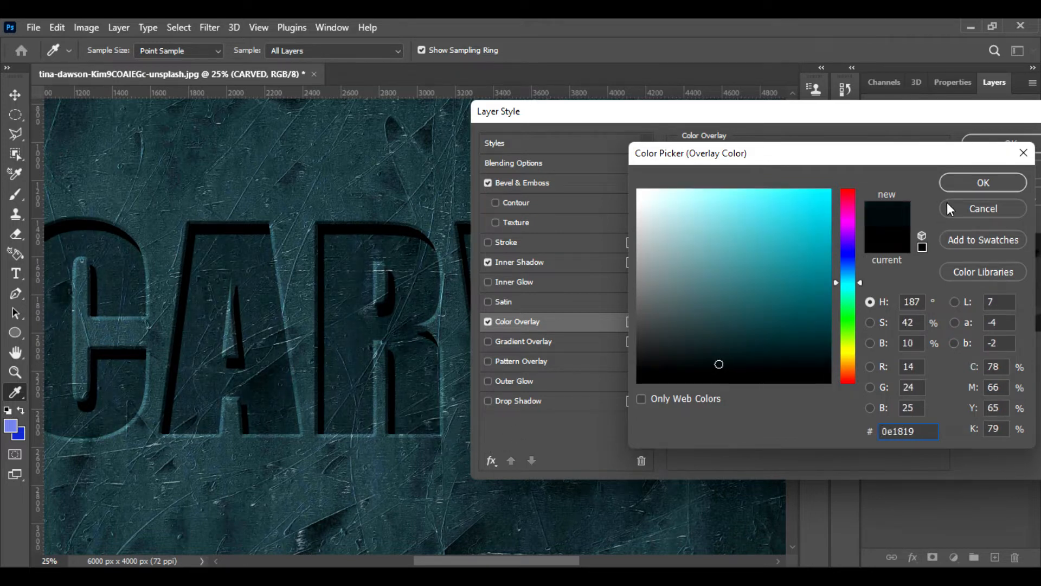
click(966, 184)
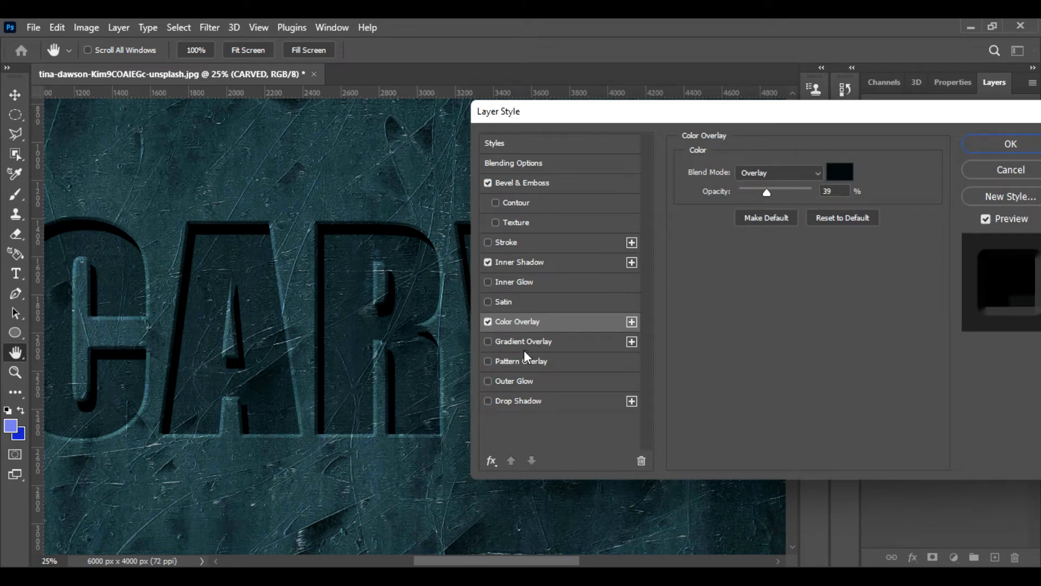
Add a Gradient Overlay and move the white colour stop of its black-to-white gradient to 45%
click(500, 342)
click(780, 206)
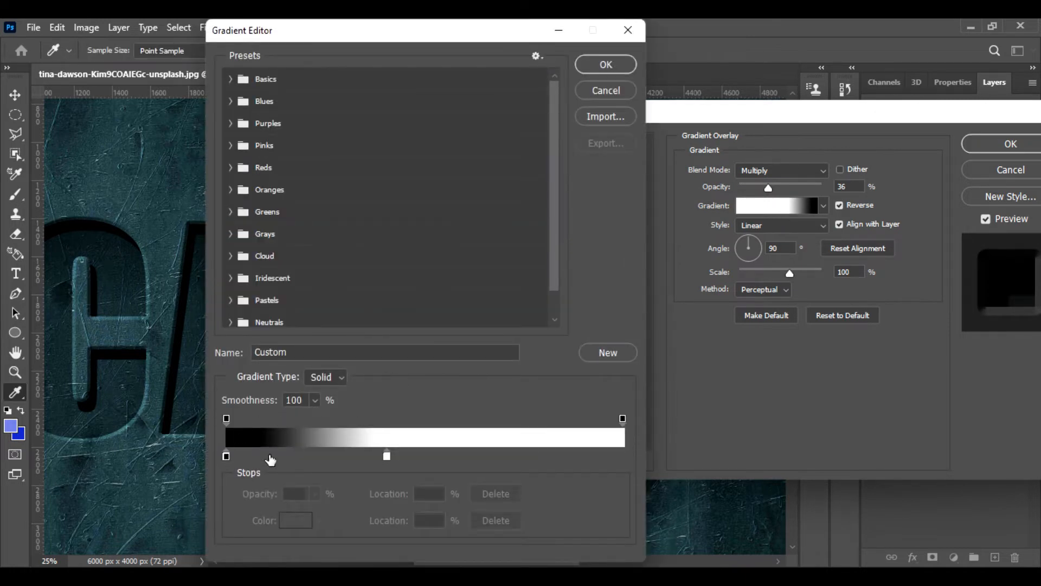
mouse_move(388, 456)
mouse_down()
mouse_move(458, 456)
mouse_move(382, 460)
mouse_move(408, 467)
mouse_move(408, 454)
mouse_up()
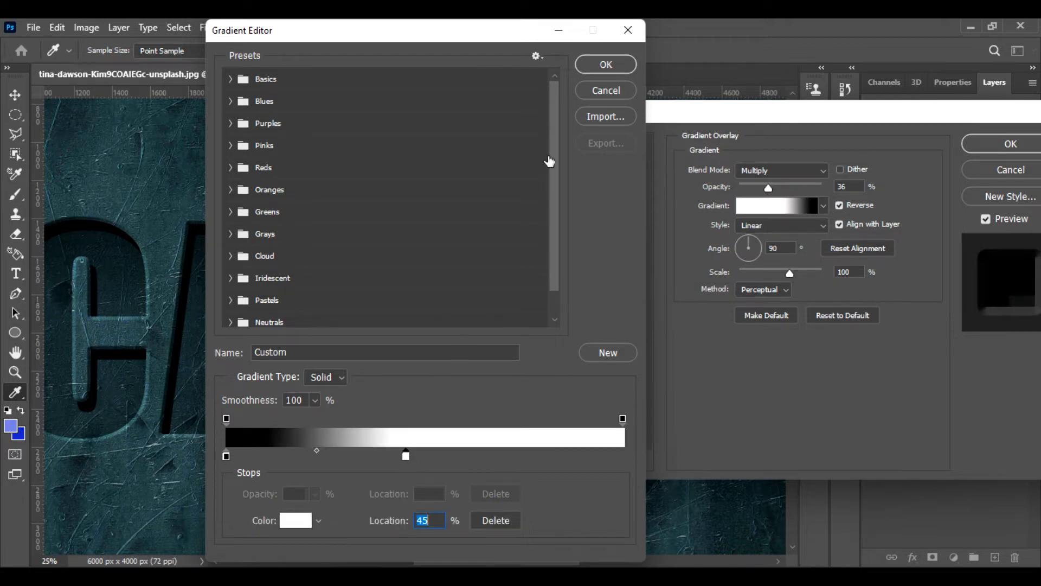
click(606, 64)
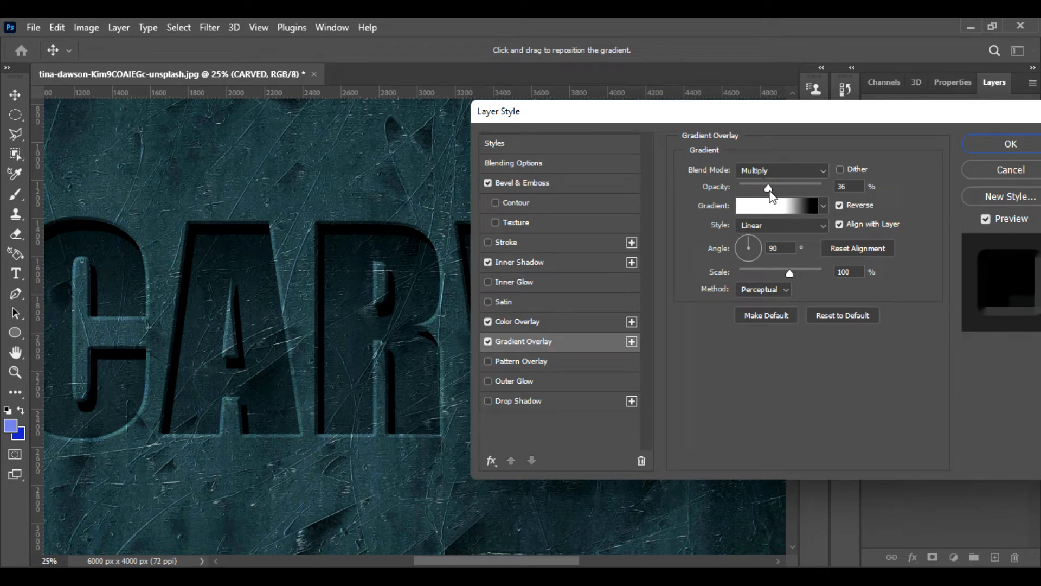
Set the Gradient Overlay's opacity to 51% and check the lettering at different magnifications
drag(769, 190, 782, 188)
key(ctrl+minus)
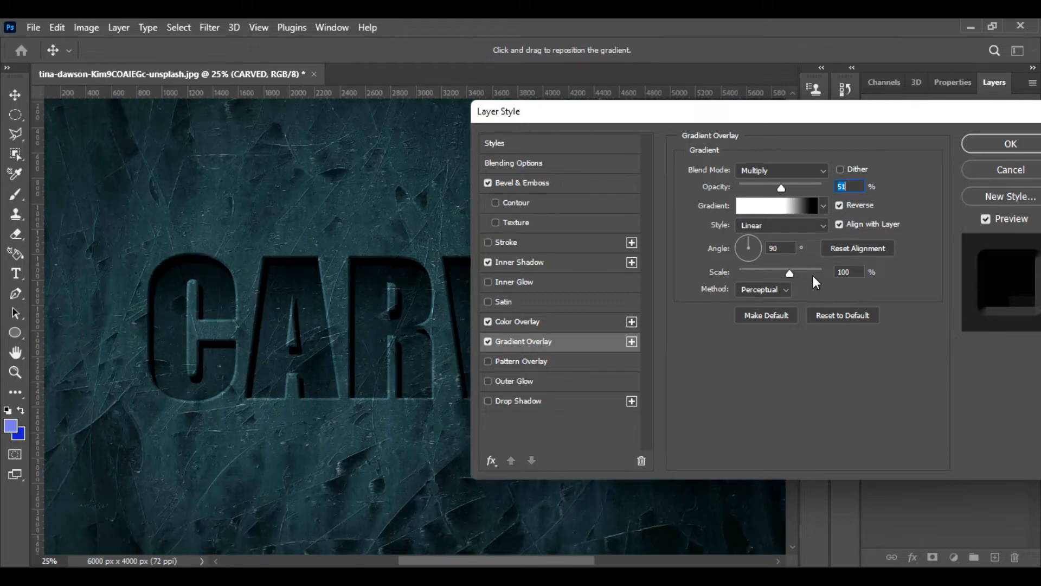
key(ctrl+plus)
key(ctrl+plus)
key(ctrl+plus)
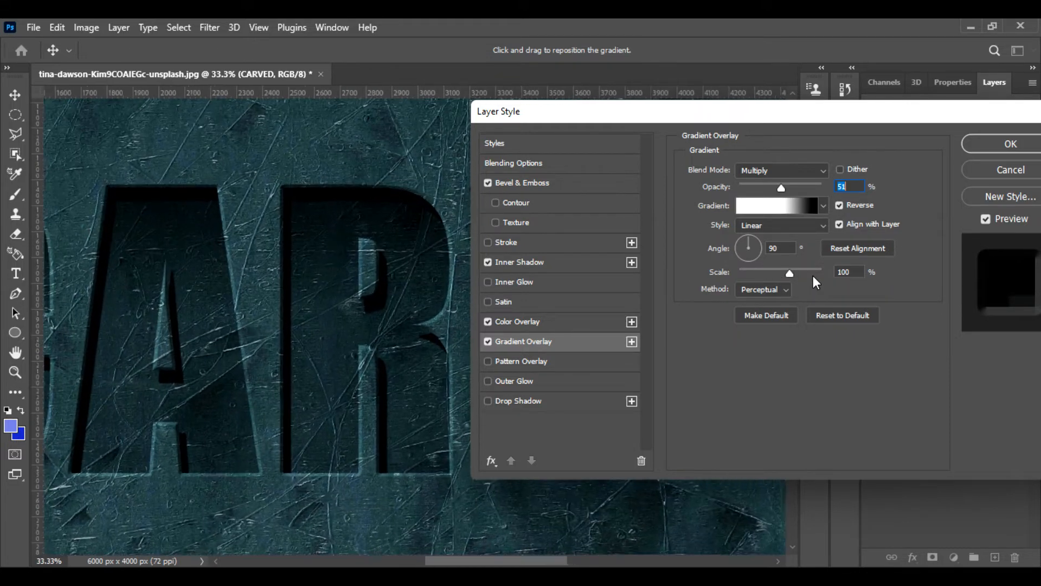
key(ctrl+minus)
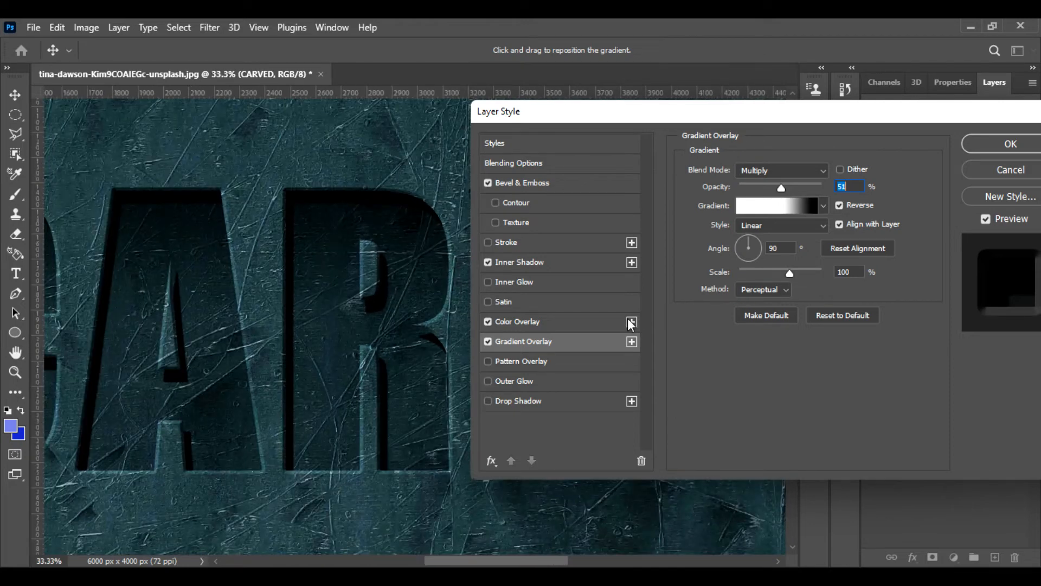
Add an Inner Glow effect and set its glow colour to a near-black neutral grey
click(557, 285)
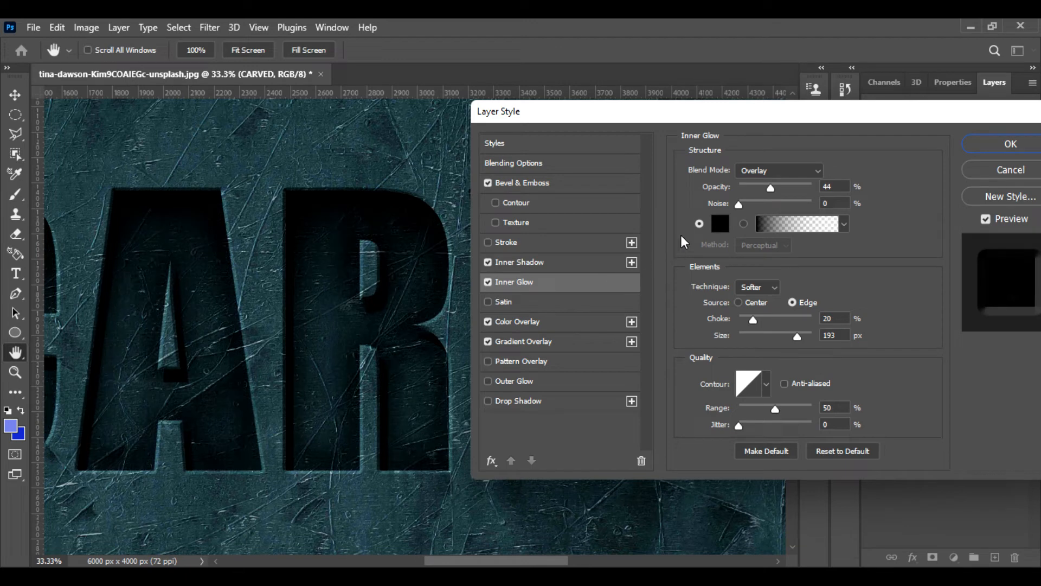
click(721, 224)
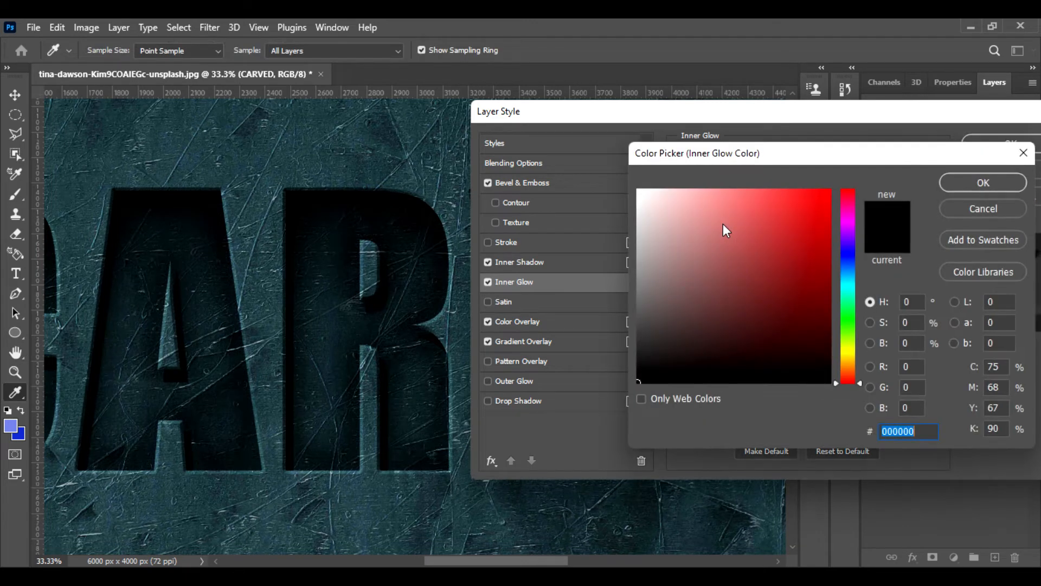
mouse_move(650, 326)
mouse_down()
mouse_move(644, 313)
mouse_move(638, 360)
mouse_up()
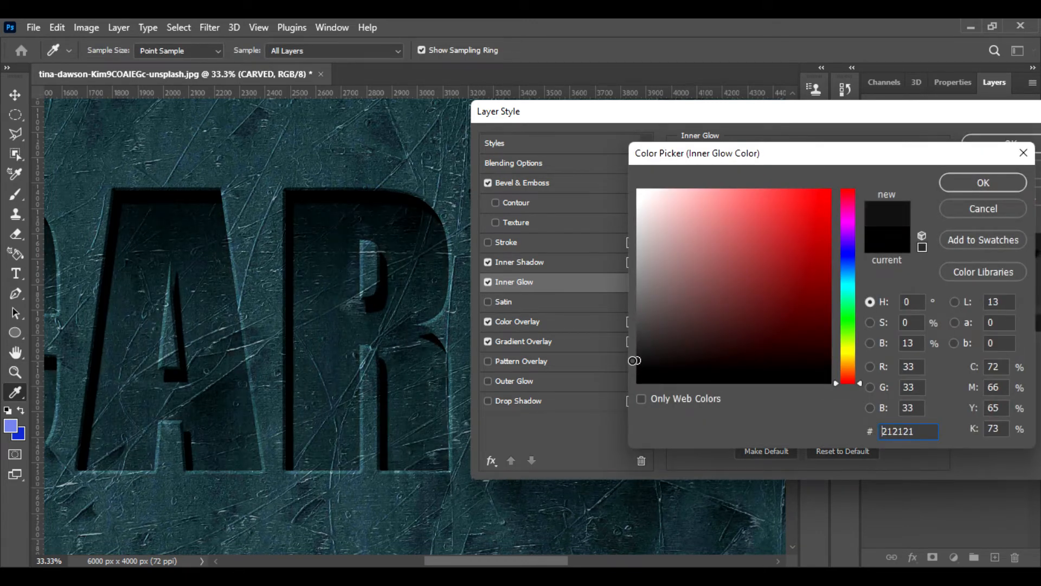
click(958, 188)
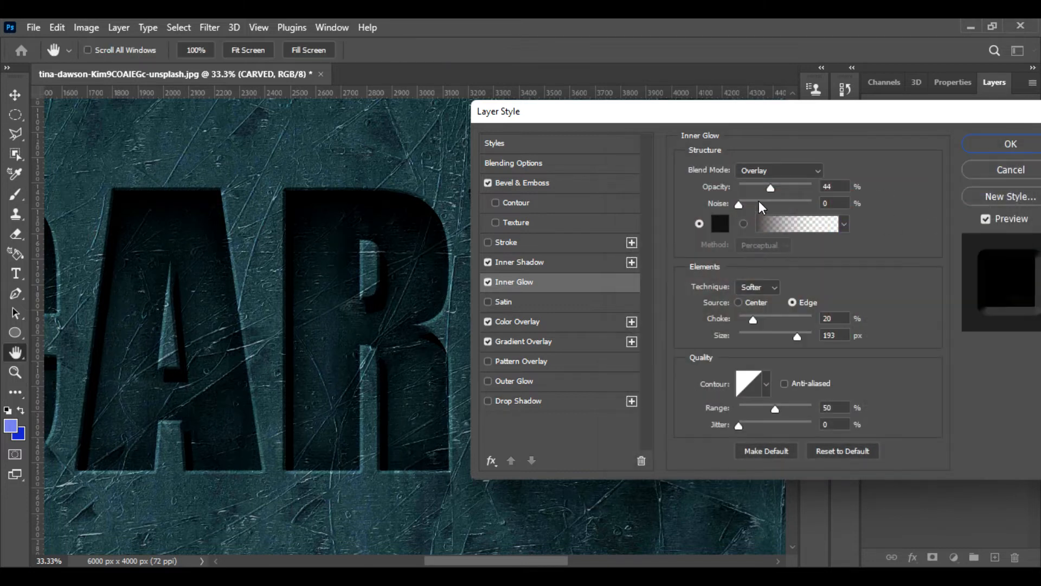
Set the Inner Glow to Soft Light with 53% opacity, 29% noise, 10% choke and a size of 139 px
click(770, 175)
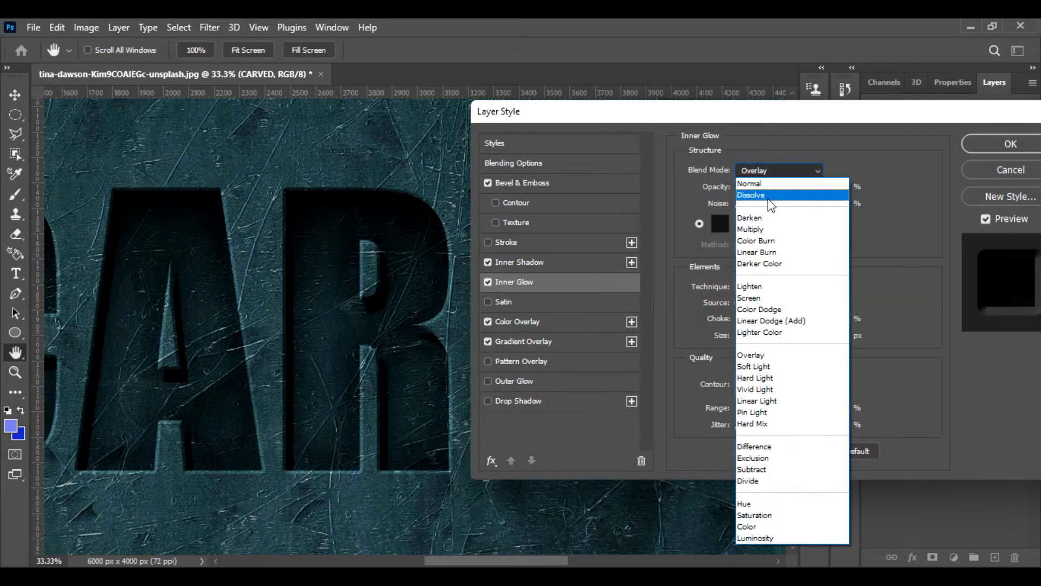
click(773, 365)
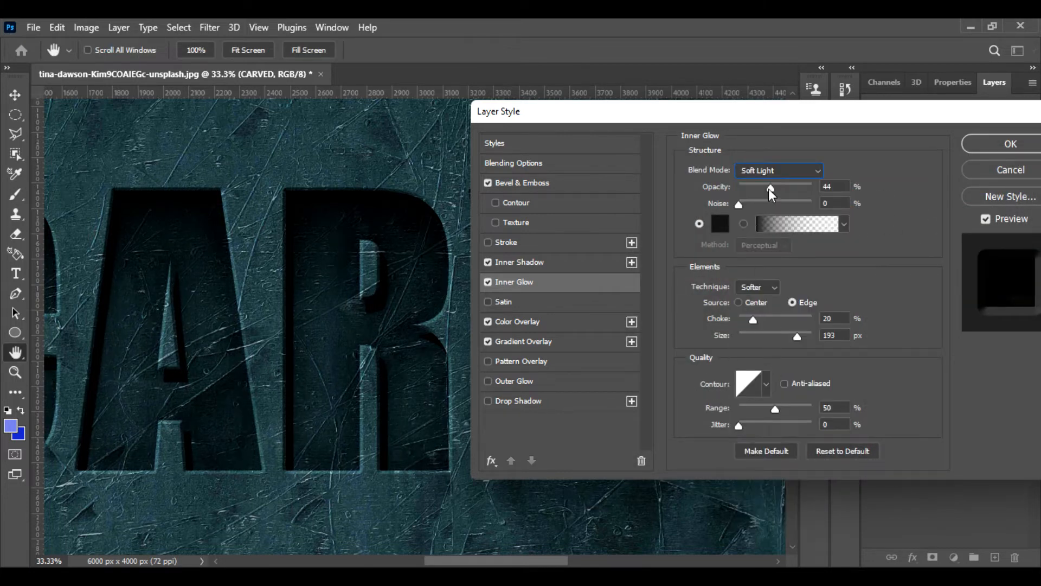
drag(770, 188, 762, 211)
drag(754, 320, 748, 319)
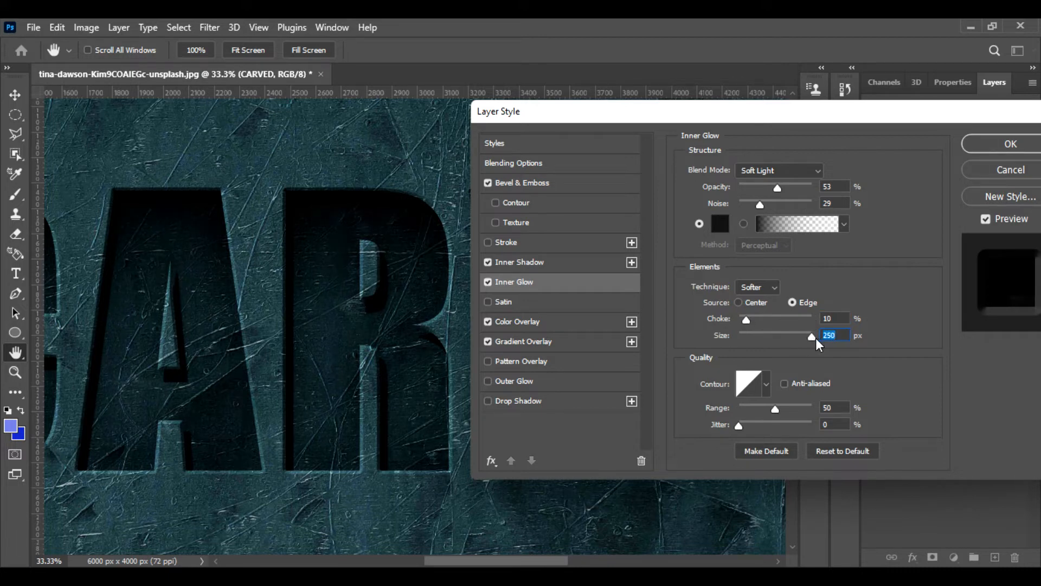
drag(812, 341, 783, 340)
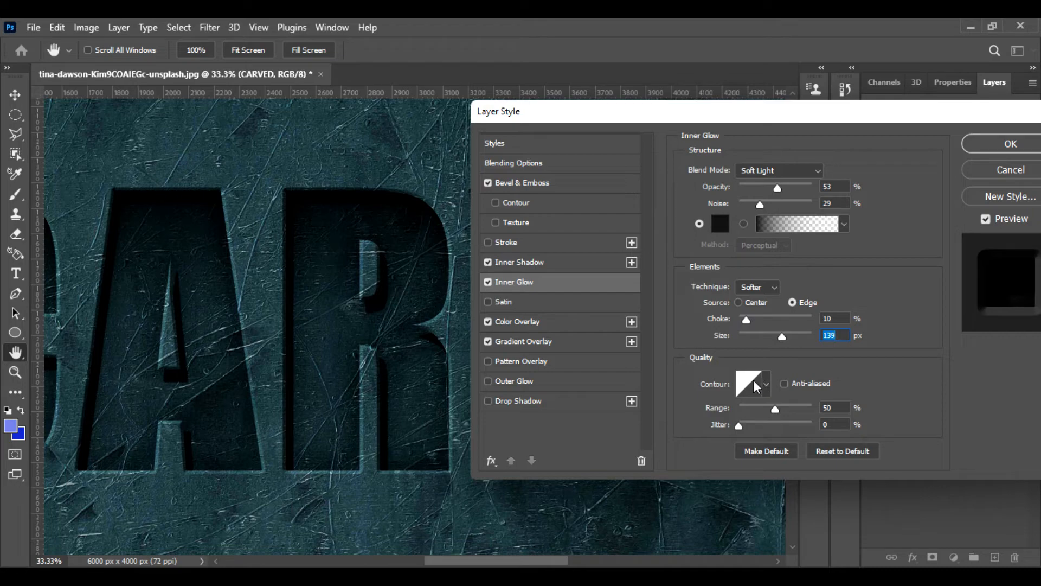
Soften the Inner Shadow by setting its opacity to 81% and its size to 35 px
key(ctrl+minus)
key(ctrl+minus)
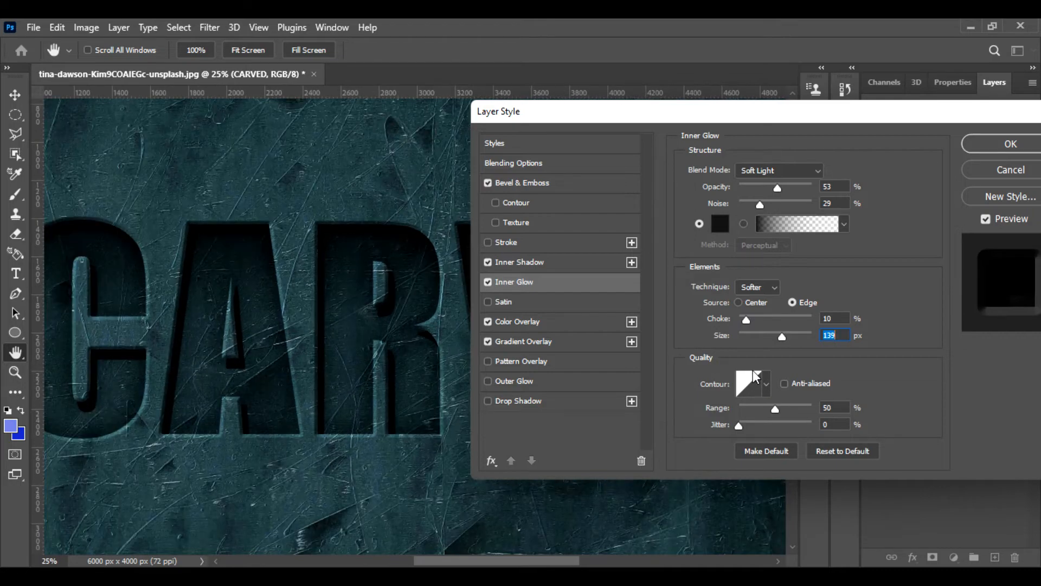
key(ctrl+plus)
key(ctrl+plus)
key(ctrl+plus)
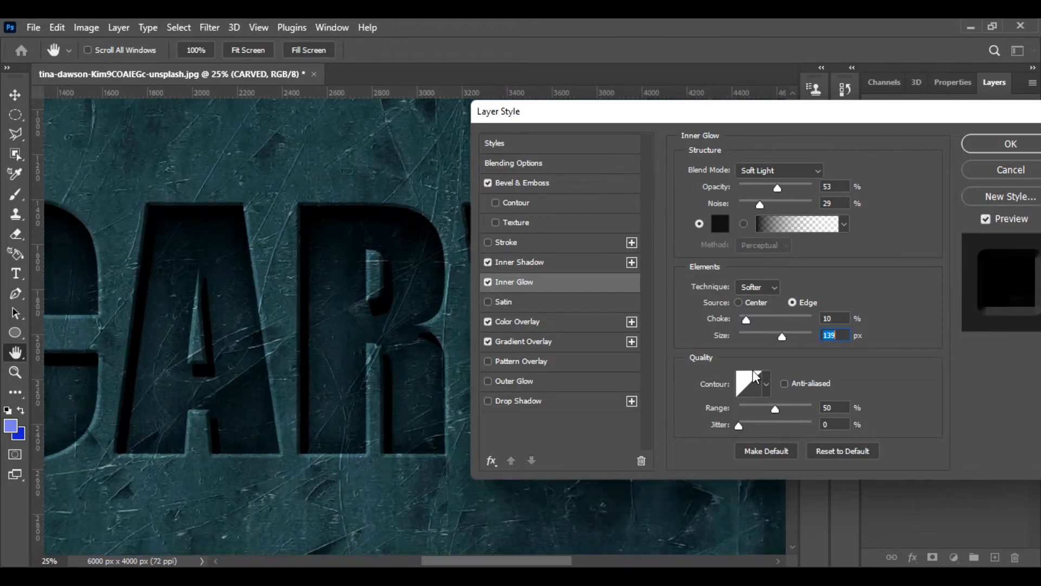
click(550, 265)
mouse_move(807, 193)
mouse_down()
mouse_move(816, 201)
mouse_move(759, 191)
mouse_move(799, 195)
mouse_up()
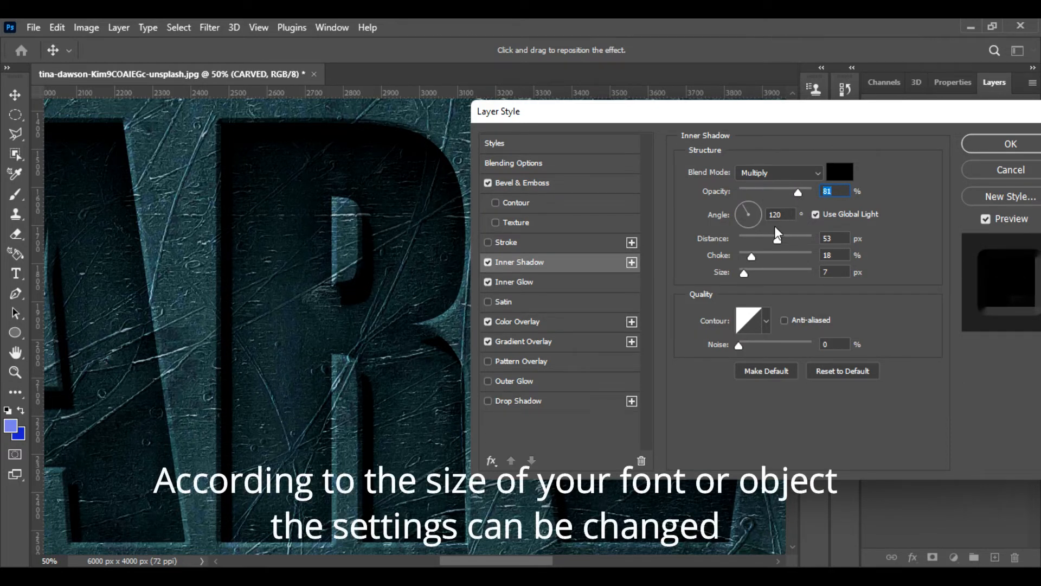
drag(742, 274, 754, 274)
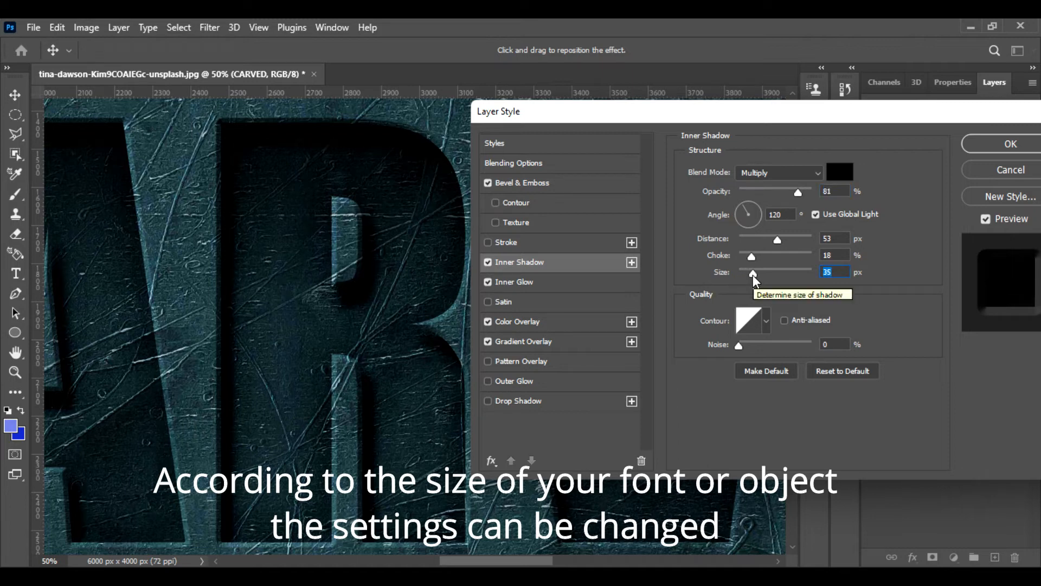
Set the Bevel & Emboss size to 16 px
click(543, 185)
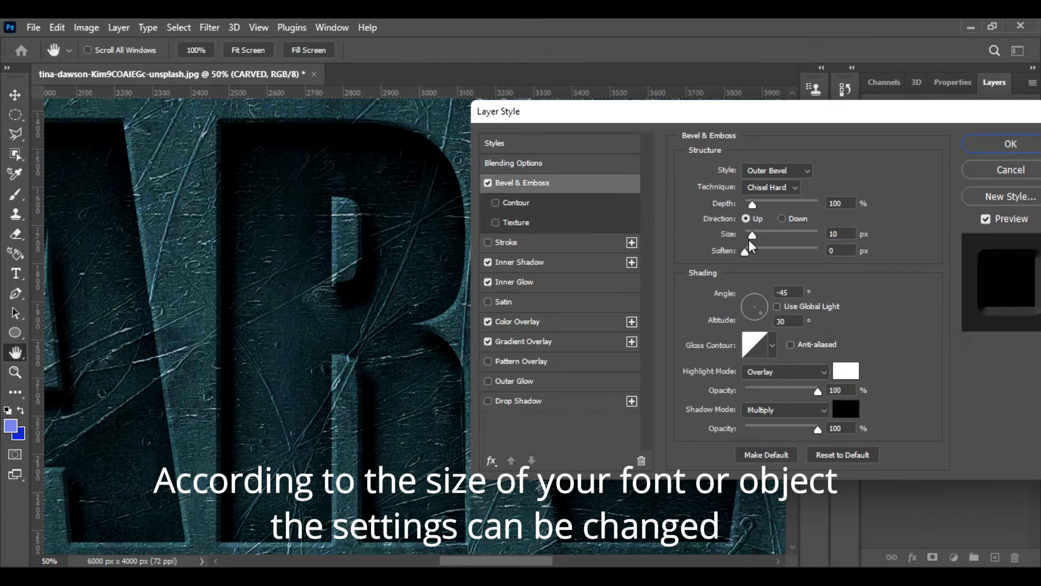
drag(754, 237, 755, 236)
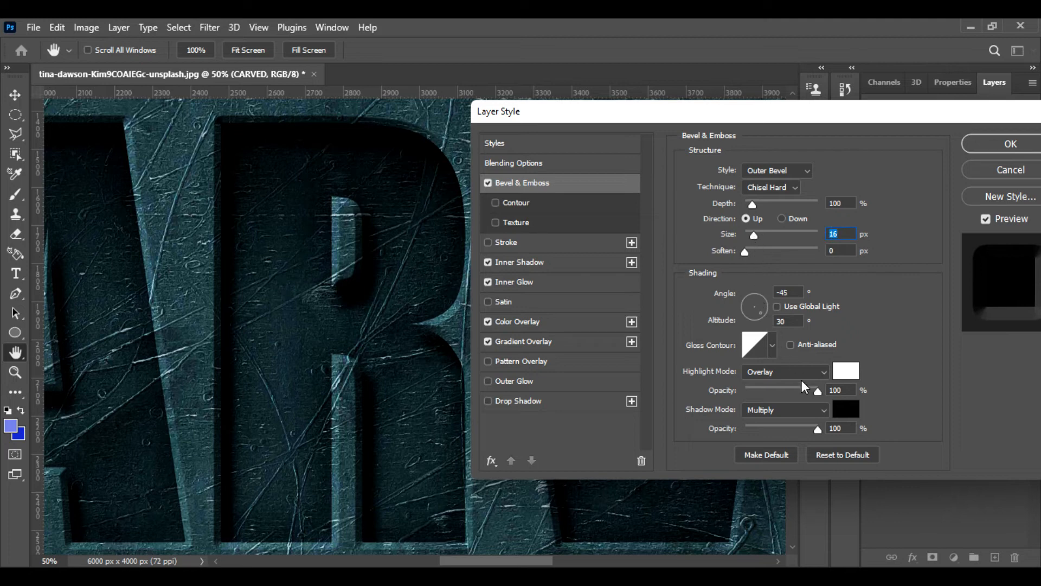
Try the Overlay blend mode for the bevel's shadow, and return the shadow mode to Multiply
click(802, 412)
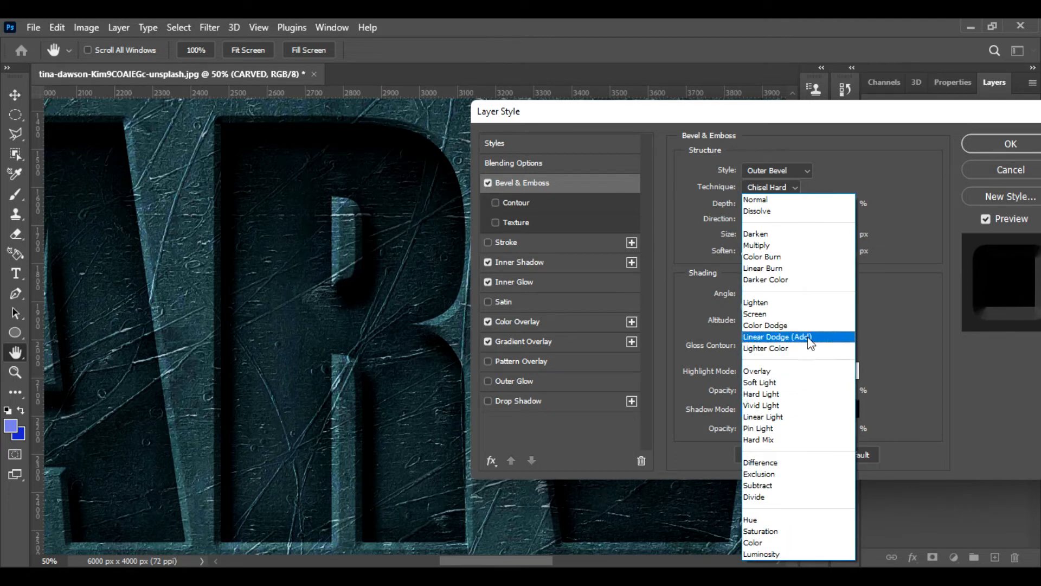
click(807, 371)
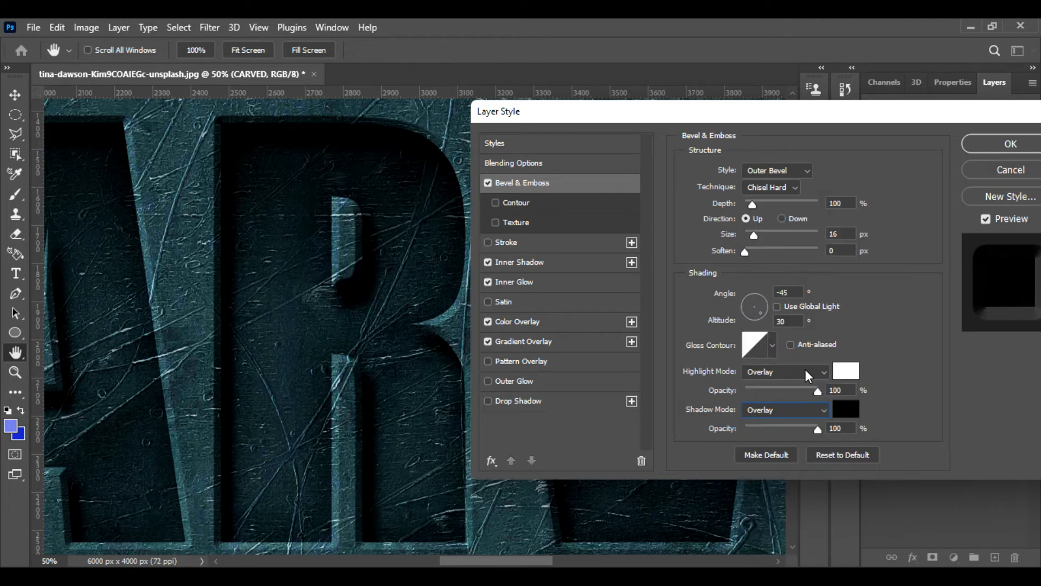
click(809, 410)
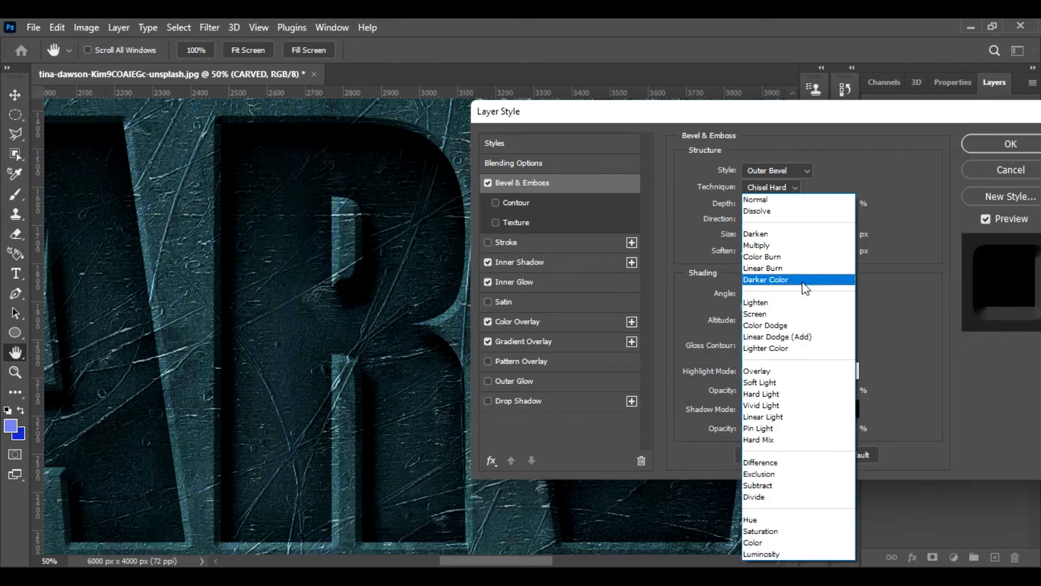
click(800, 245)
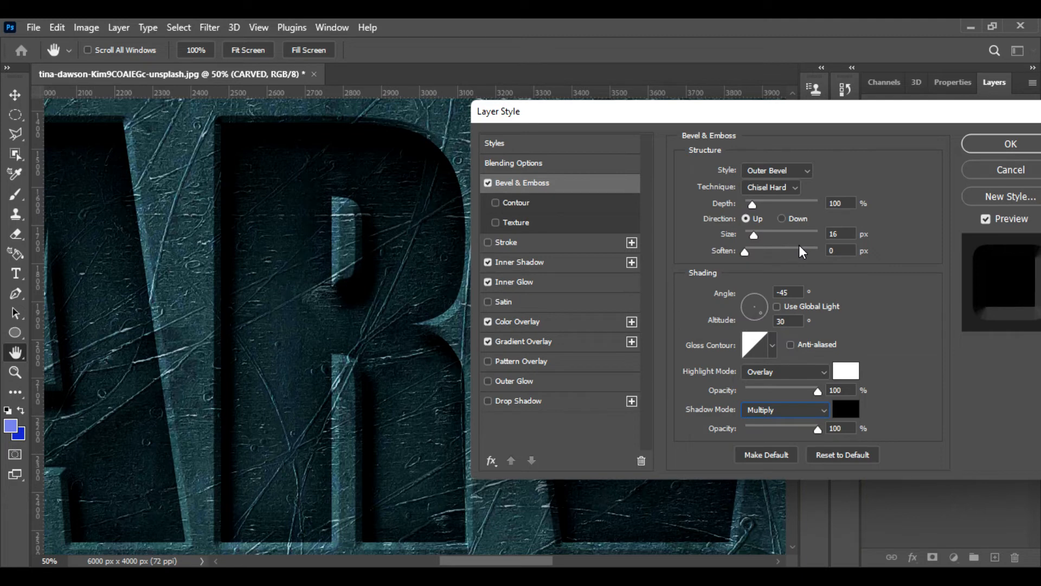
Apply the configured layer styles to the CARVED smart object
drag(718, 114, 685, 121)
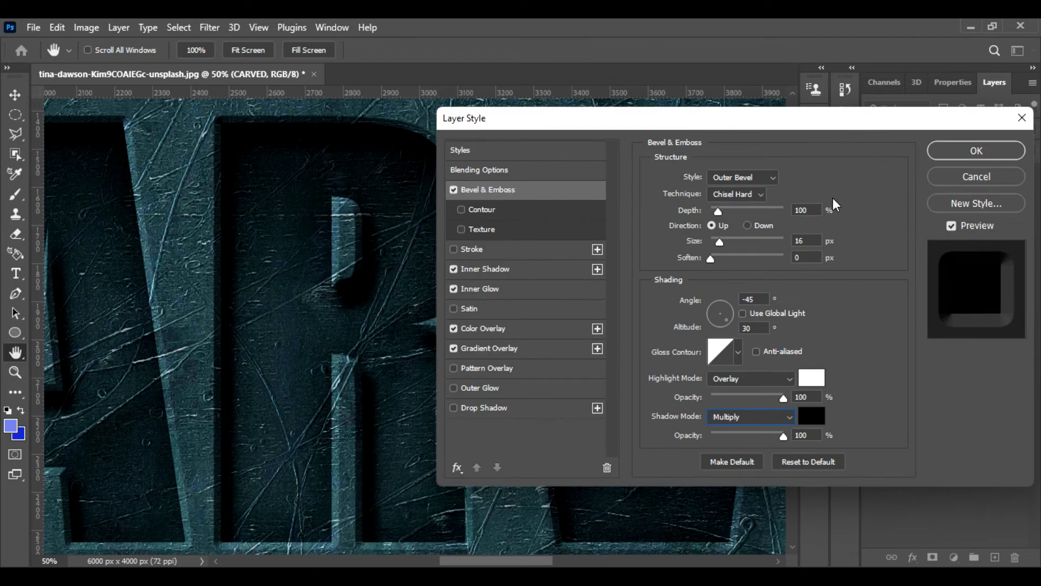
click(975, 150)
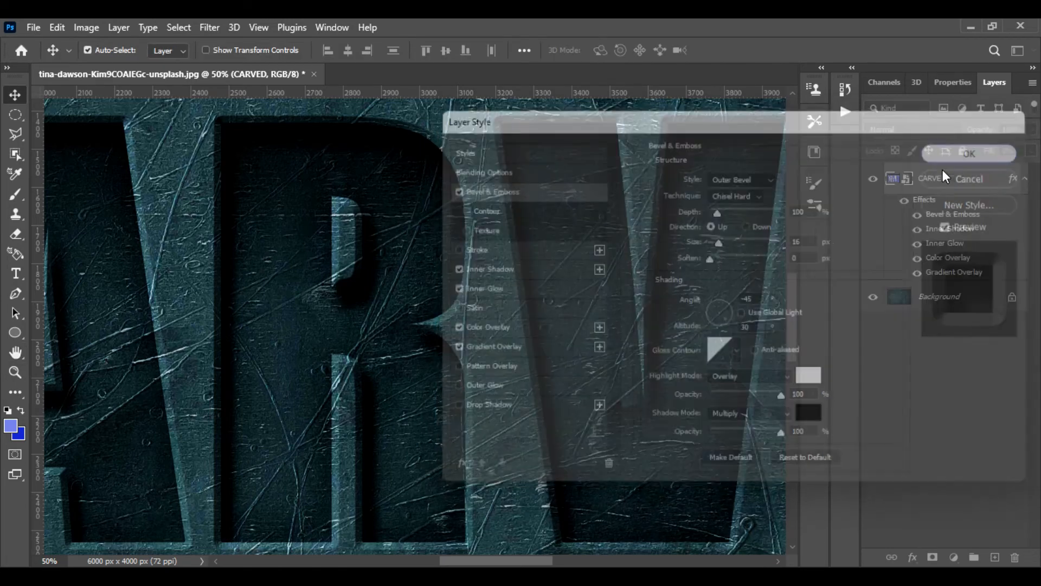
Examine the carved lettering in the full view and up close around the letters R and V
key(ctrl+minus)
key(ctrl+minus)
key(ctrl+minus)
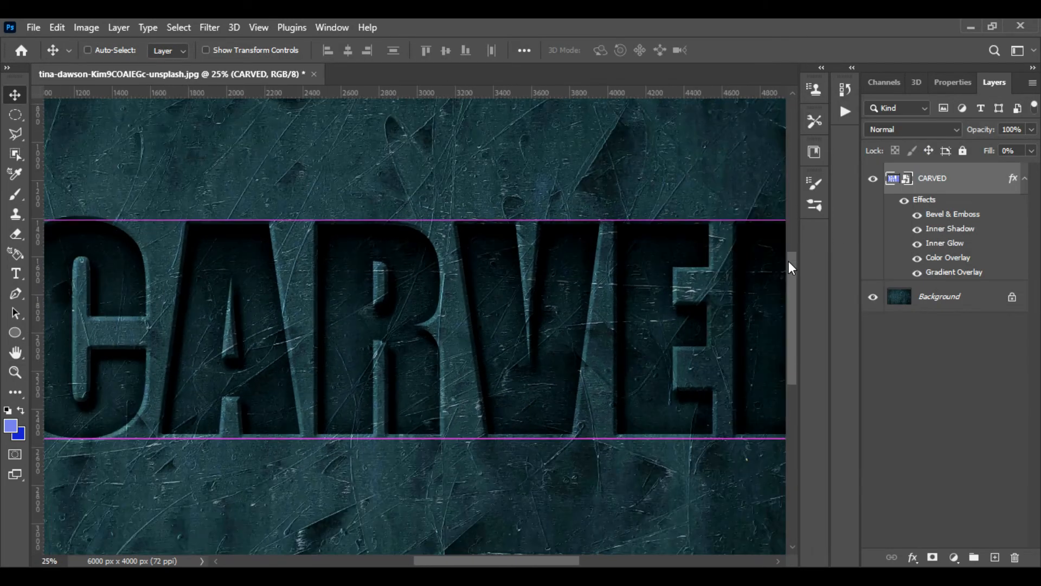
key(ctrl+plus)
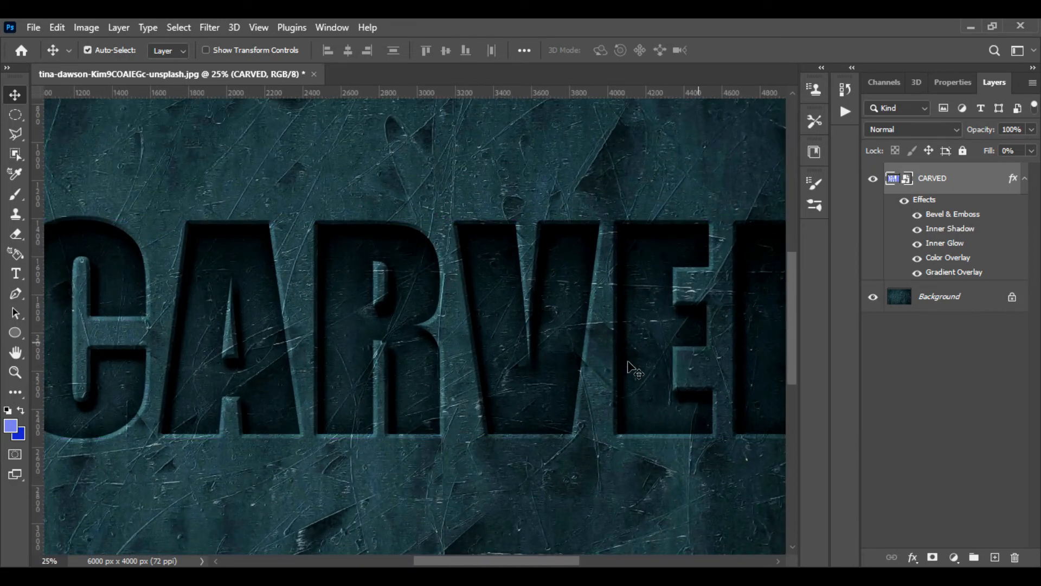
mouse_move(365, 449)
mouse_down()
mouse_move(456, 467)
mouse_move(378, 449)
mouse_up()
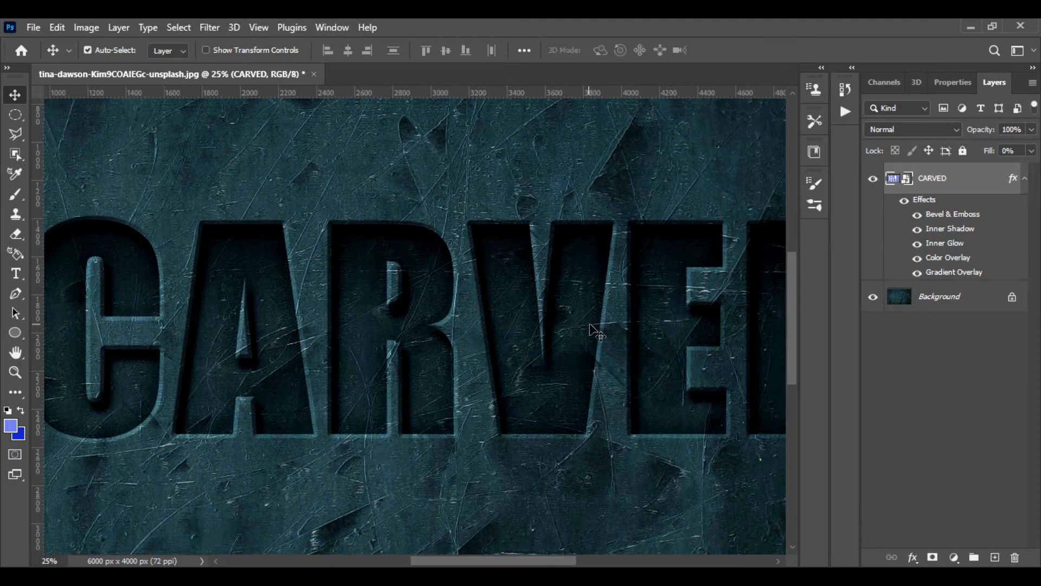
key(ctrl+plus)
key(ctrl+plus)
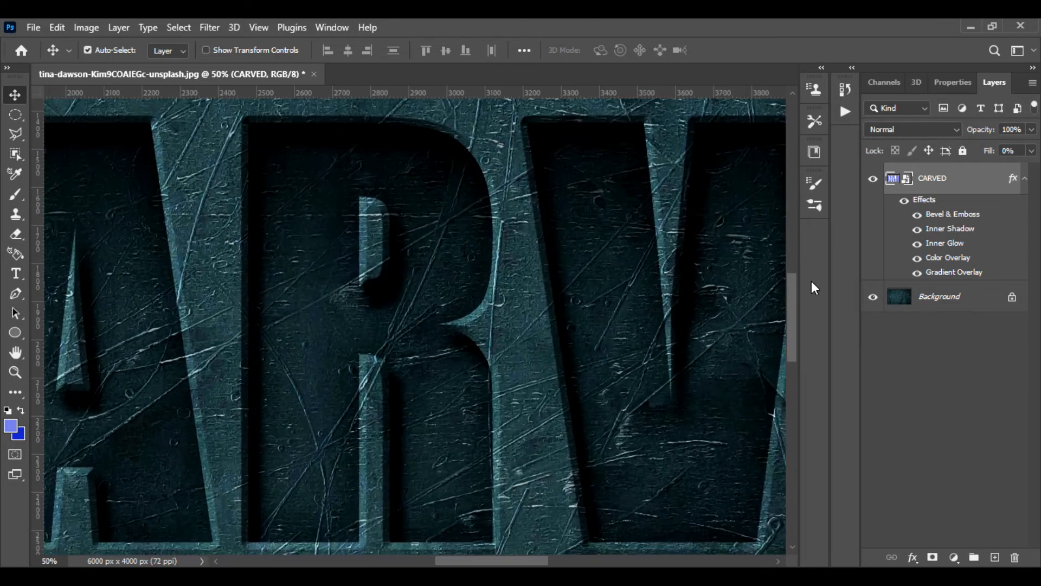
Reduce the CARVED layer's Bevel & Emboss size to 7 px and apply the layer style
double_click(991, 218)
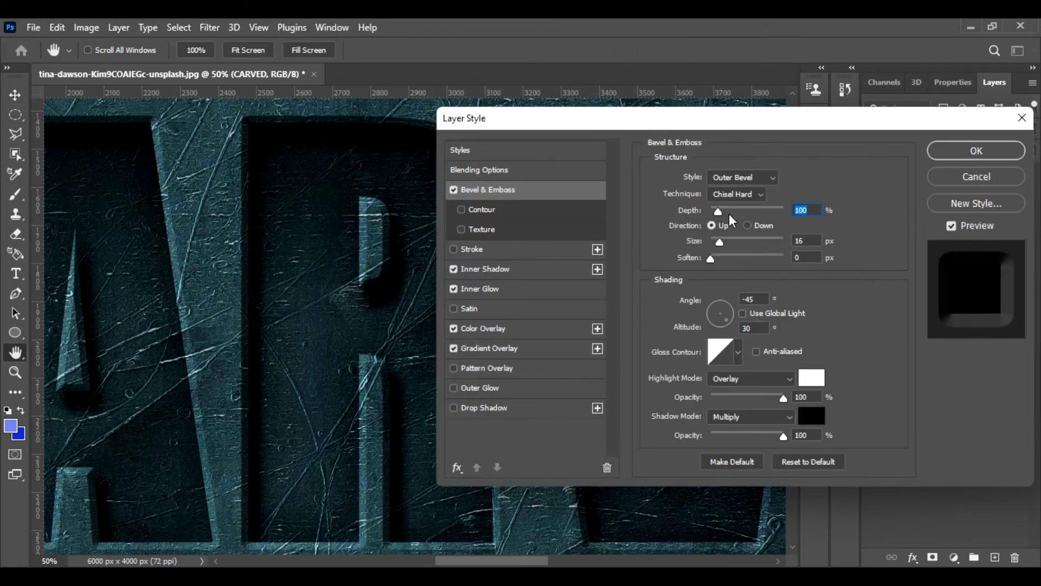
drag(719, 242, 717, 244)
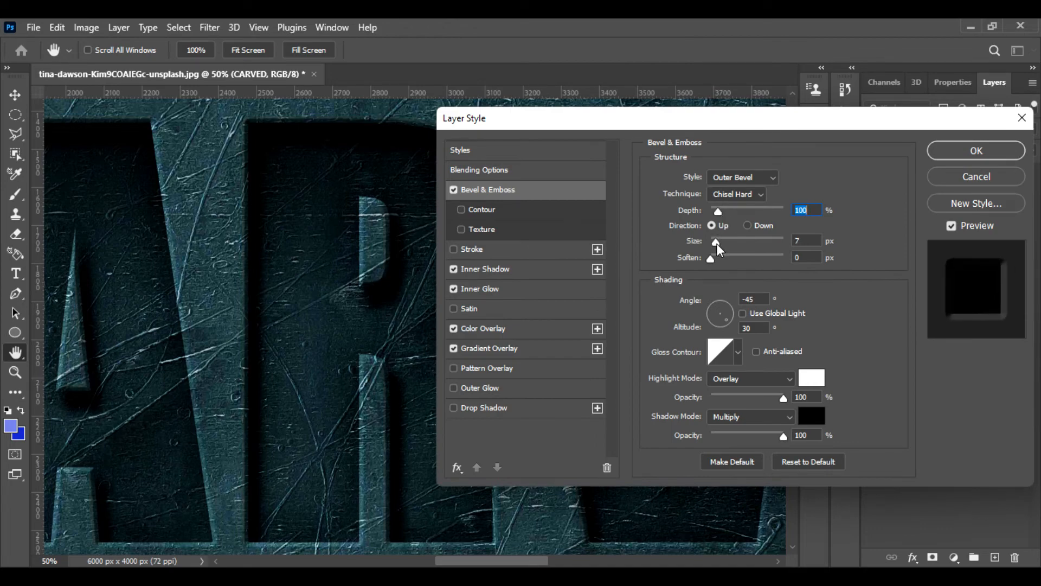
drag(694, 122, 793, 257)
key(ctrl+minus)
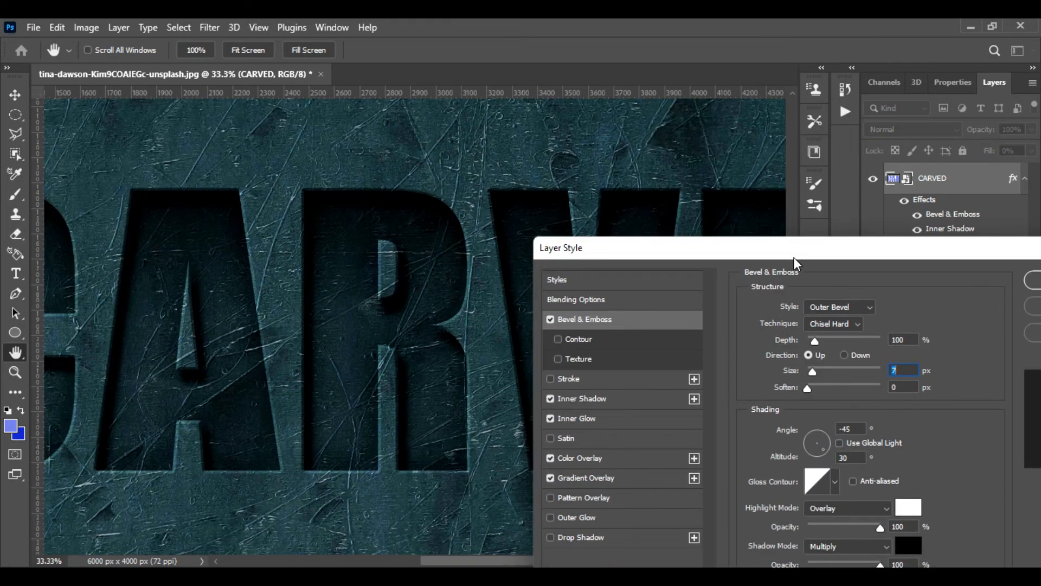
drag(707, 248, 611, 216)
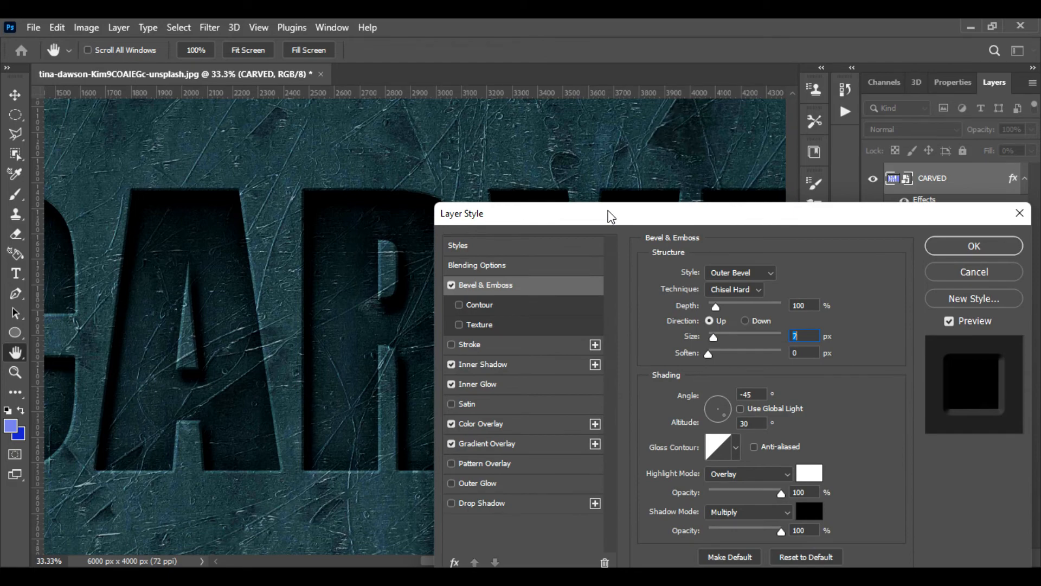
click(937, 250)
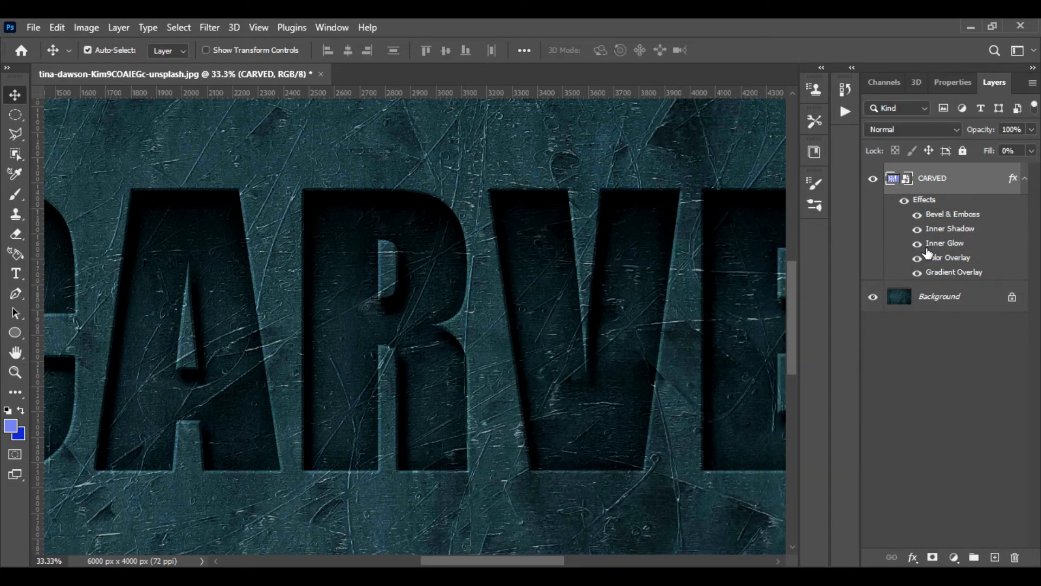
Open the contents of the CARVED smart object and replace its text with TRAVEL
key(ctrl+minus)
key(ctrl+minus)
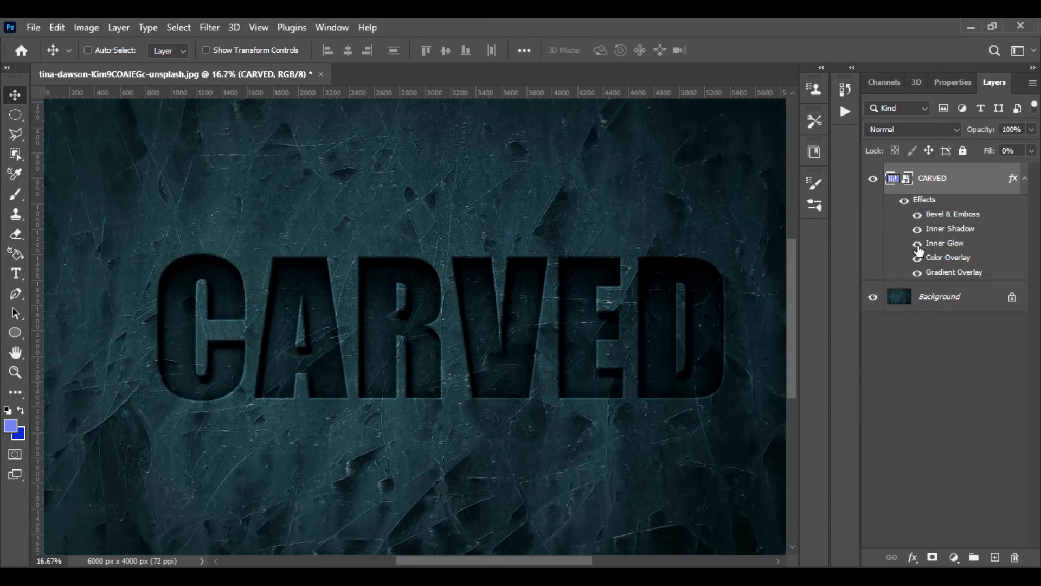
mouse_move(536, 405)
mouse_down()
mouse_move(524, 382)
mouse_move(531, 414)
mouse_up()
scroll(524, 382, down, 2)
key(space)
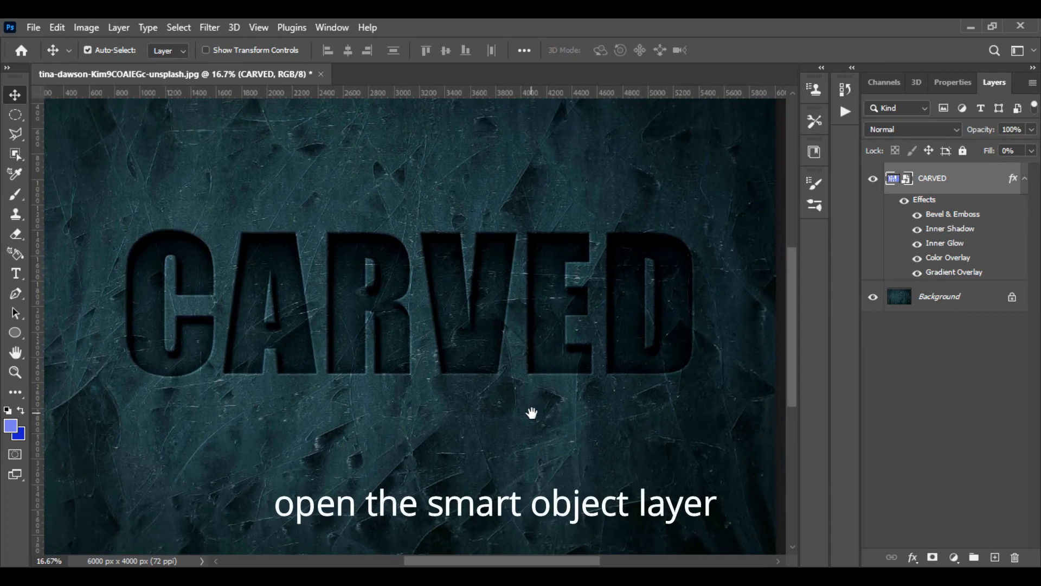
double_click(893, 180)
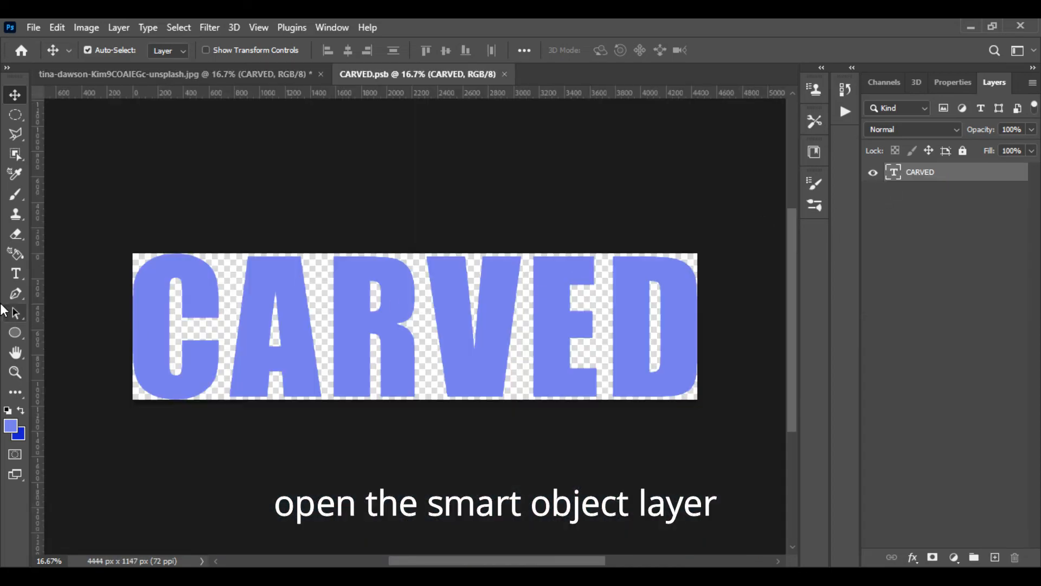
click(16, 274)
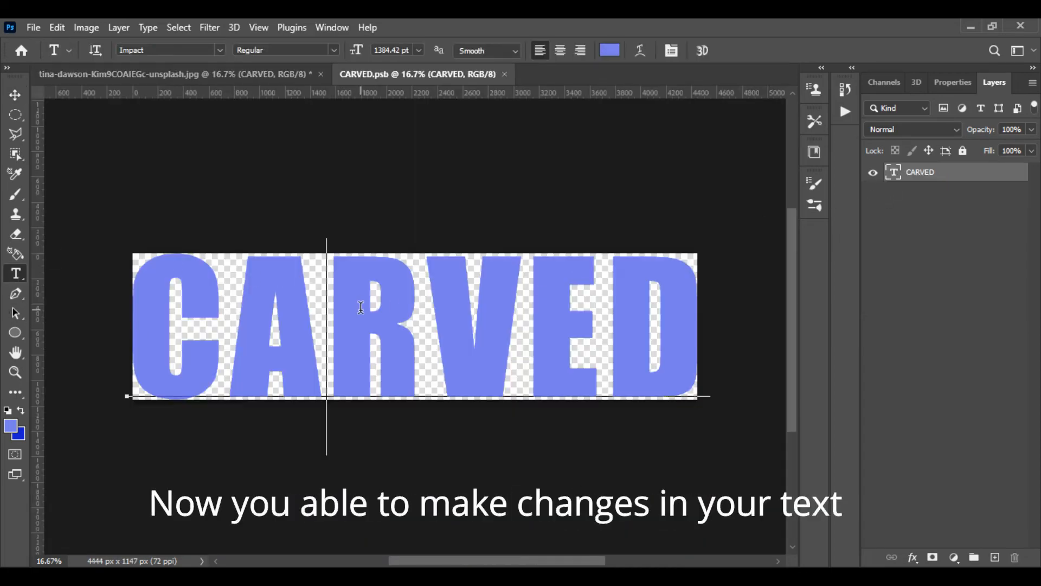
double_click(360, 306)
text(TRAVEL)
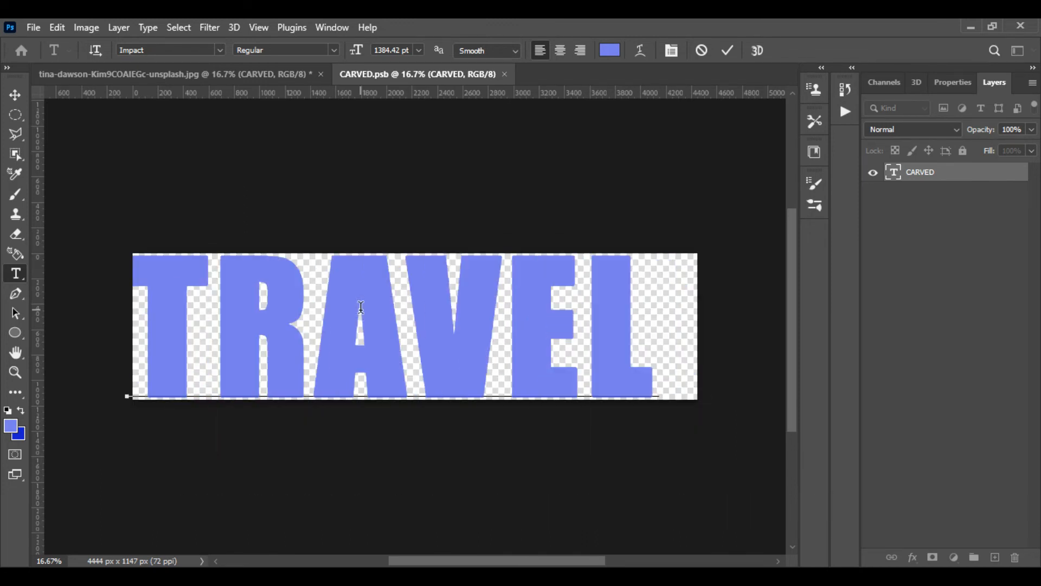
click(15, 94)
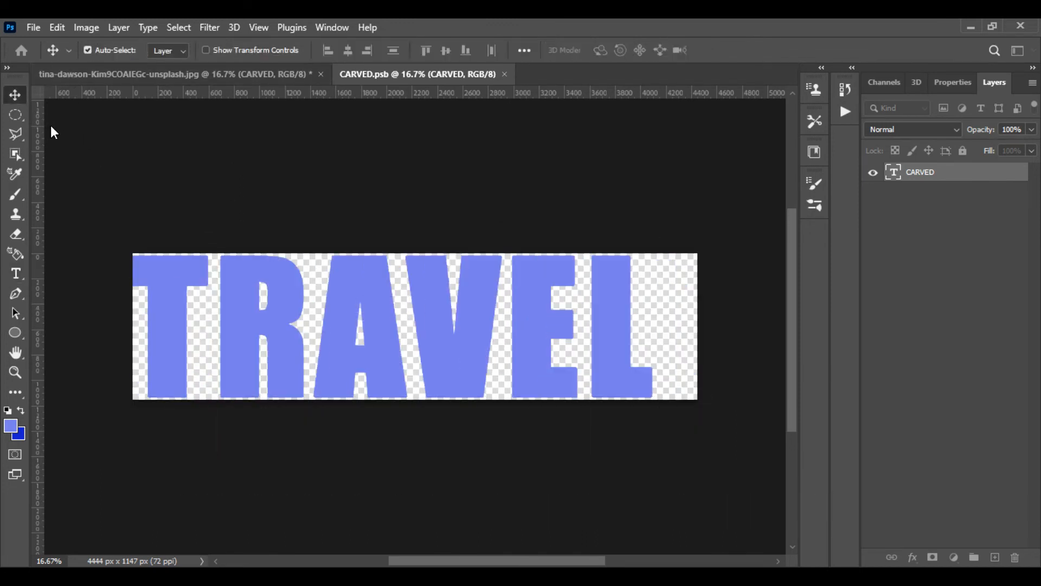
Nudge the TRAVEL text to the right until it sits roughly centred on the smart object's canvas
key(shift+Right)
key(shift+Right)
key(shift+Right)
key(shift+Right)
key(shift+Right)
key(shift+Right)
key(shift+Right)
key(shift+Right)
key(shift+Right)
key(shift+Right)
key(shift+Right)
key(shift+Right)
key(shift+Right)
key(shift+Right)
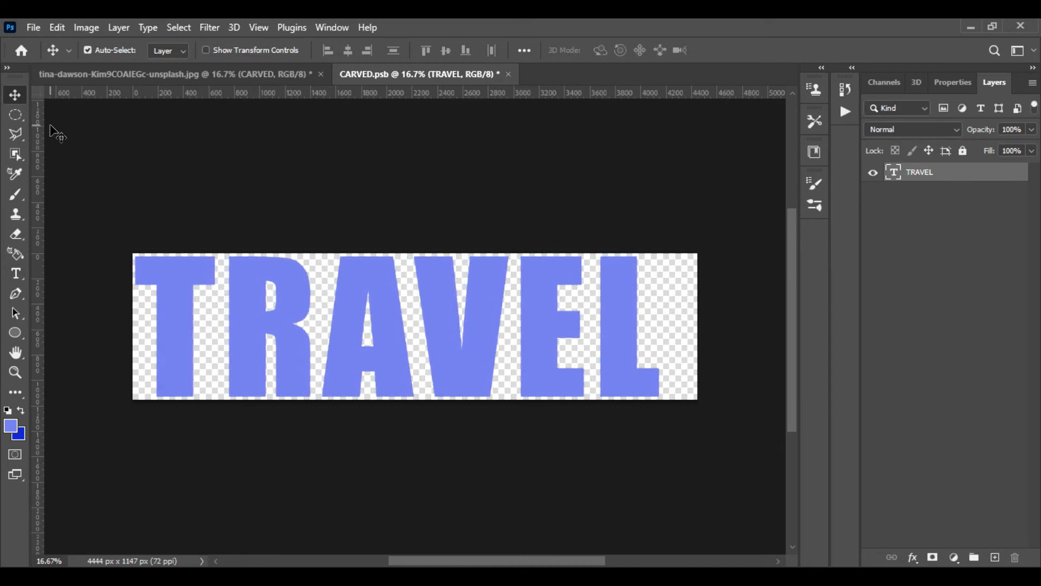
key(shift+Right)
key(shift+Right)
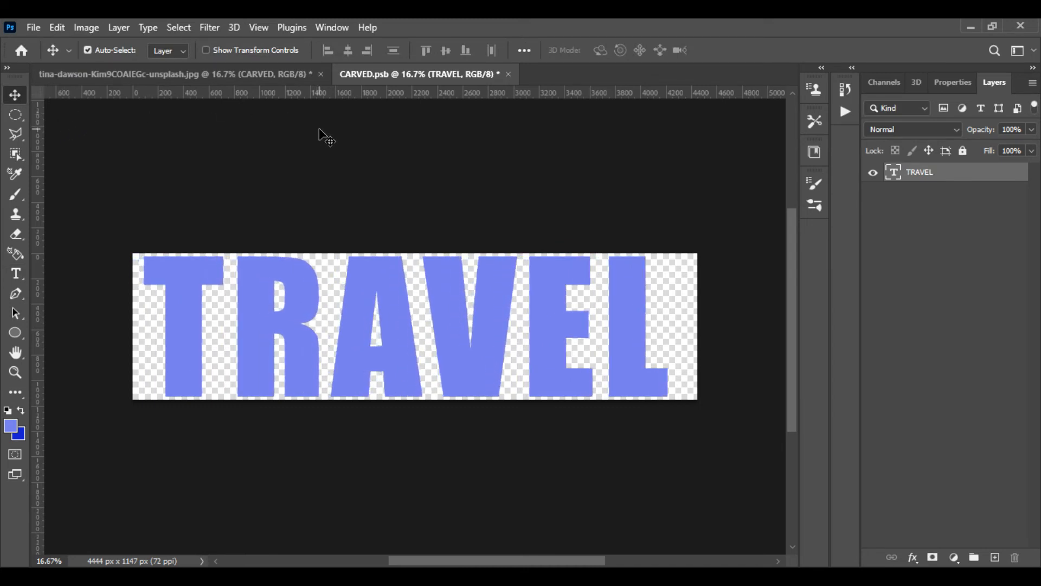
Save the edited smart object and check the carved TRAVEL text in the textured image
key(ctrl+s)
click(296, 82)
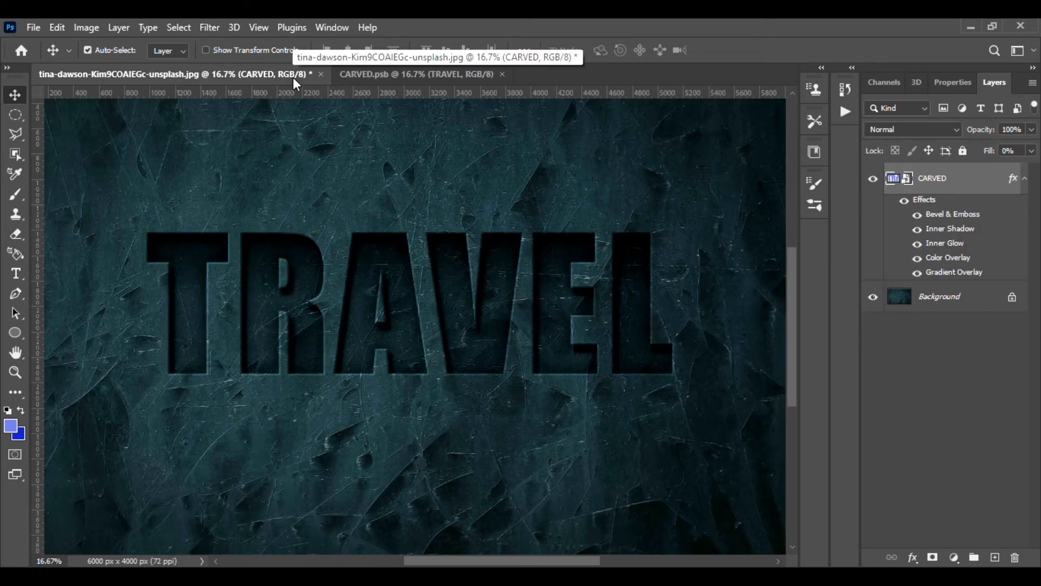
key(ctrl+plus)
key(ctrl+plus)
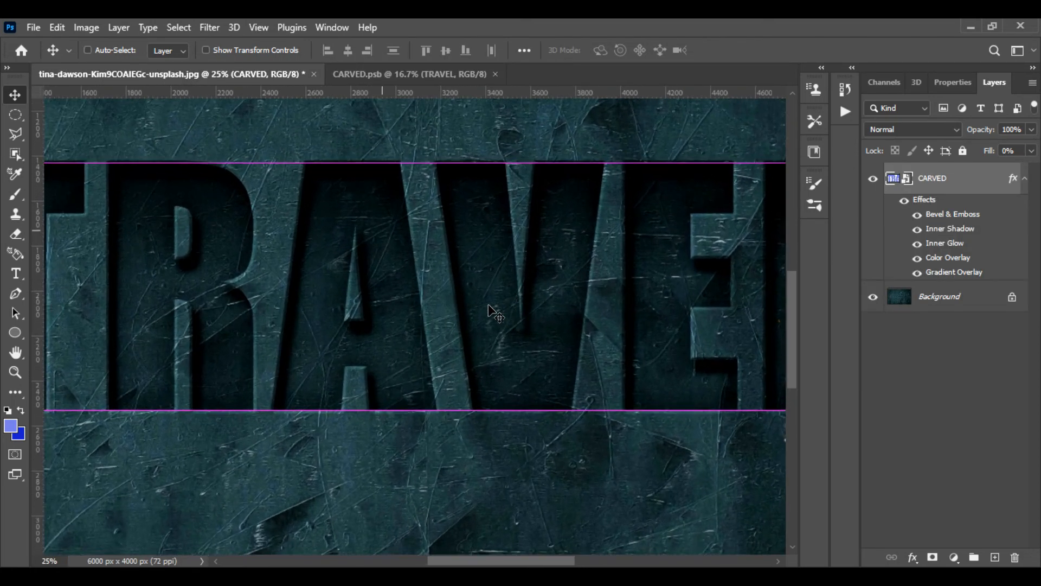
key(ctrl+minus)
key(ctrl+minus)
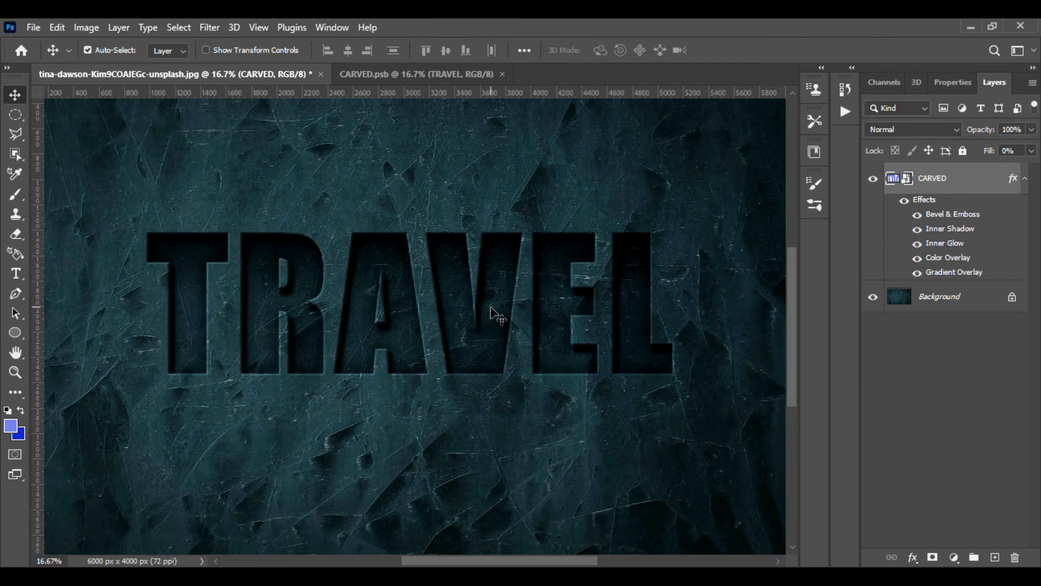
Copy the Samsung wordmark from its PNG document into CARVED.psb and hide the TRAVEL text layer
click(436, 68)
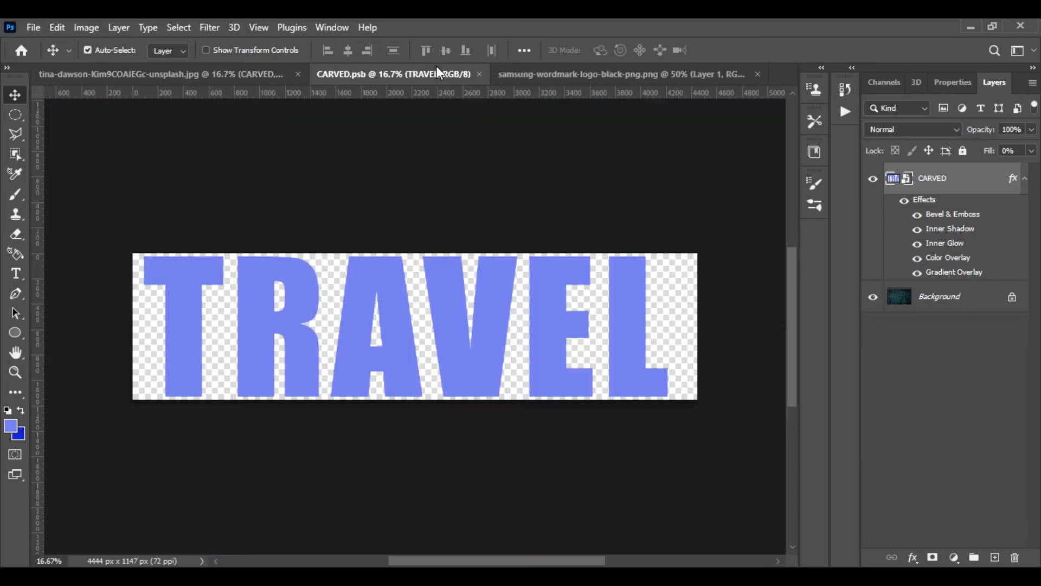
click(544, 77)
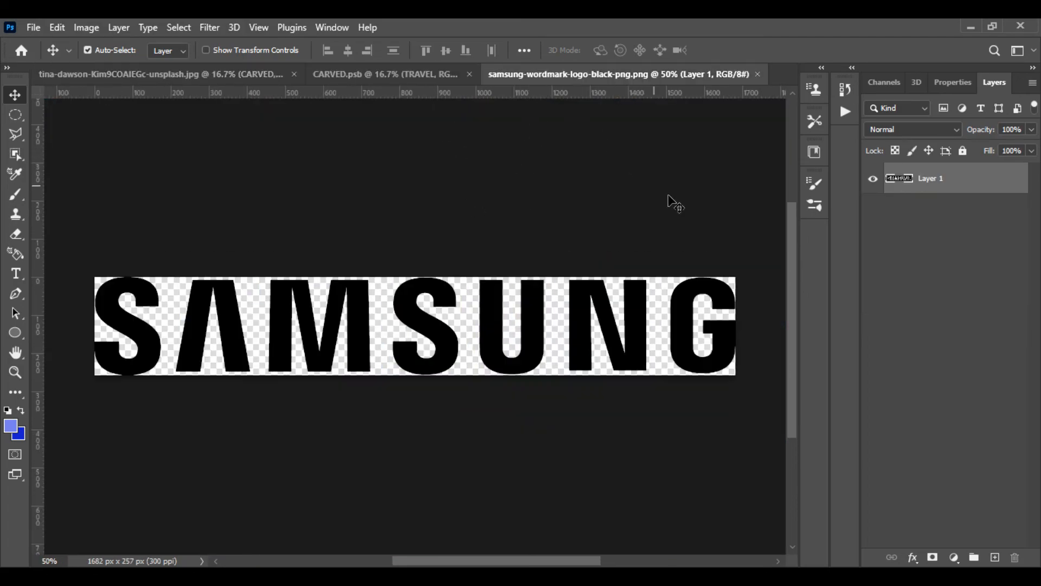
drag(643, 327, 520, 333)
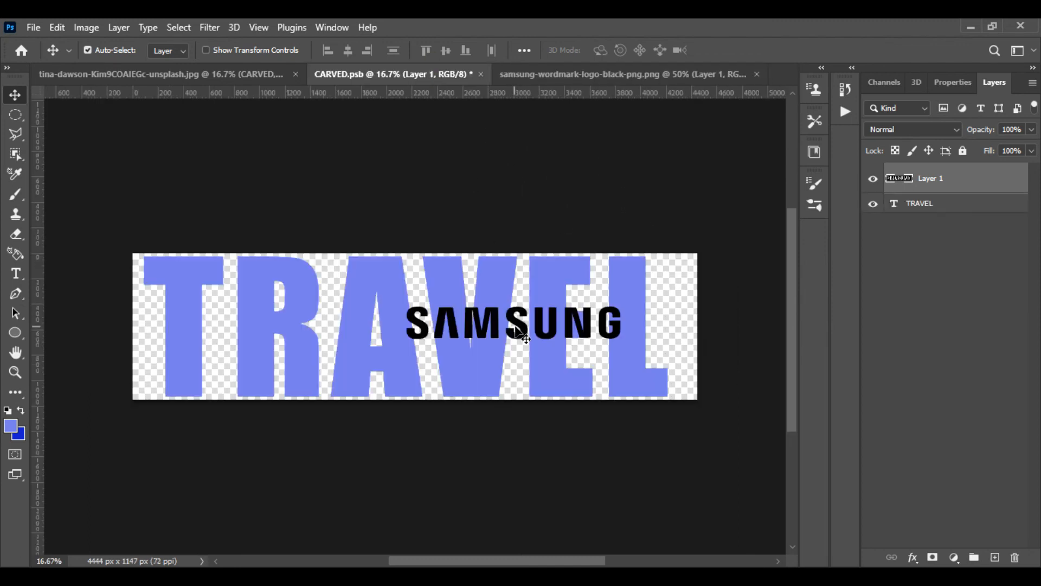
click(873, 203)
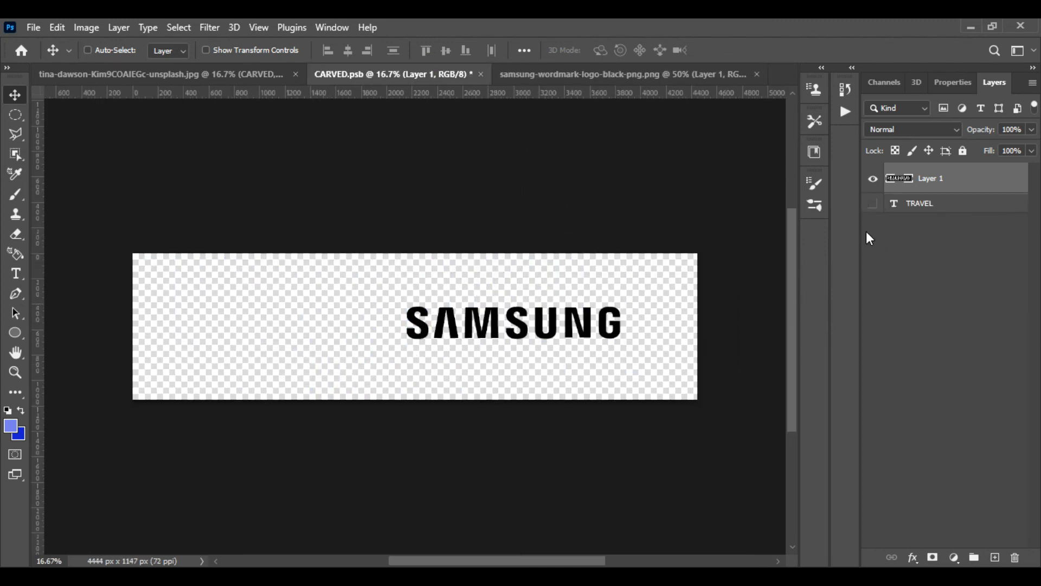
Scale the Samsung wordmark to about 256.55% and centre it on the smart object's canvas
key(ctrl+t)
drag(405, 304, 275, 274)
drag(370, 352, 272, 353)
drag(158, 286, 136, 275)
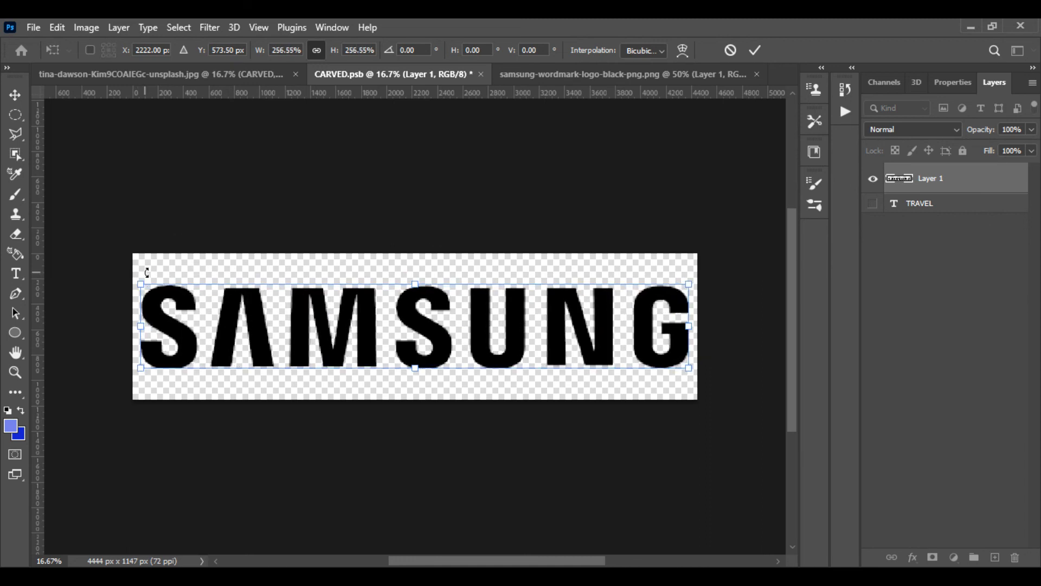
key(Return)
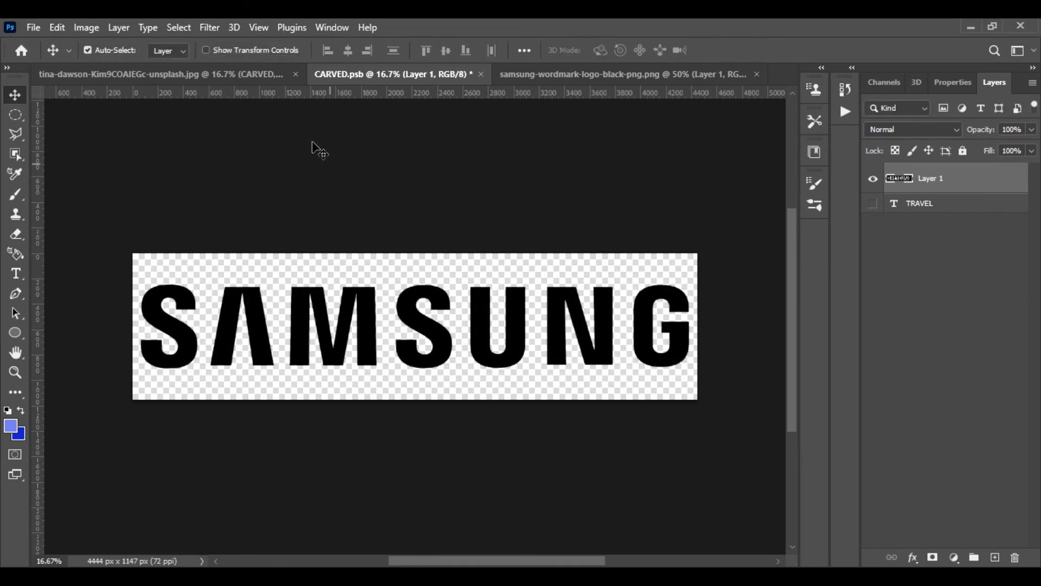
Save the smart object with the Samsung wordmark and inspect the carved logo in the textured image
key(ctrl+s)
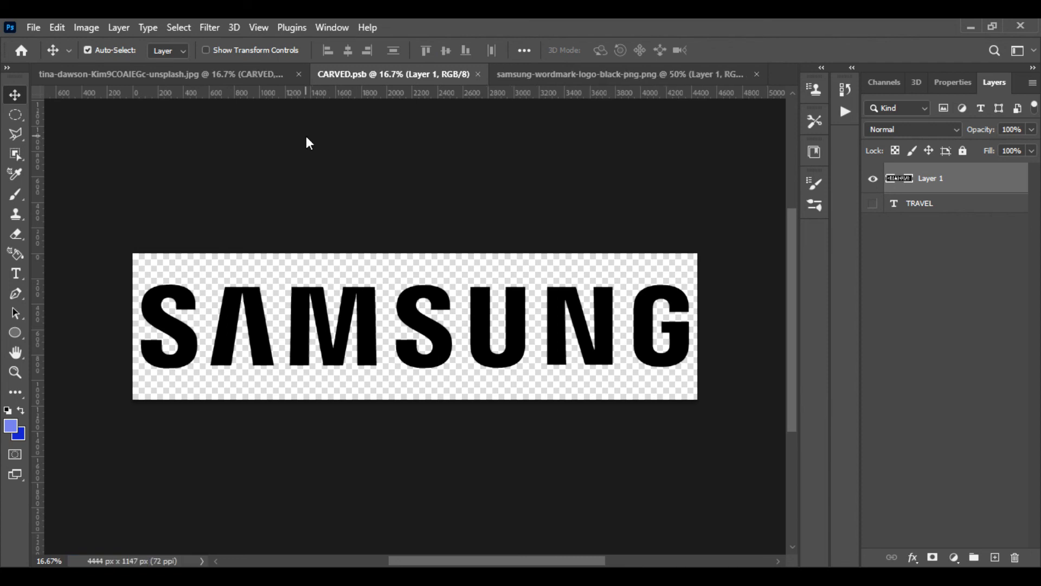
click(259, 80)
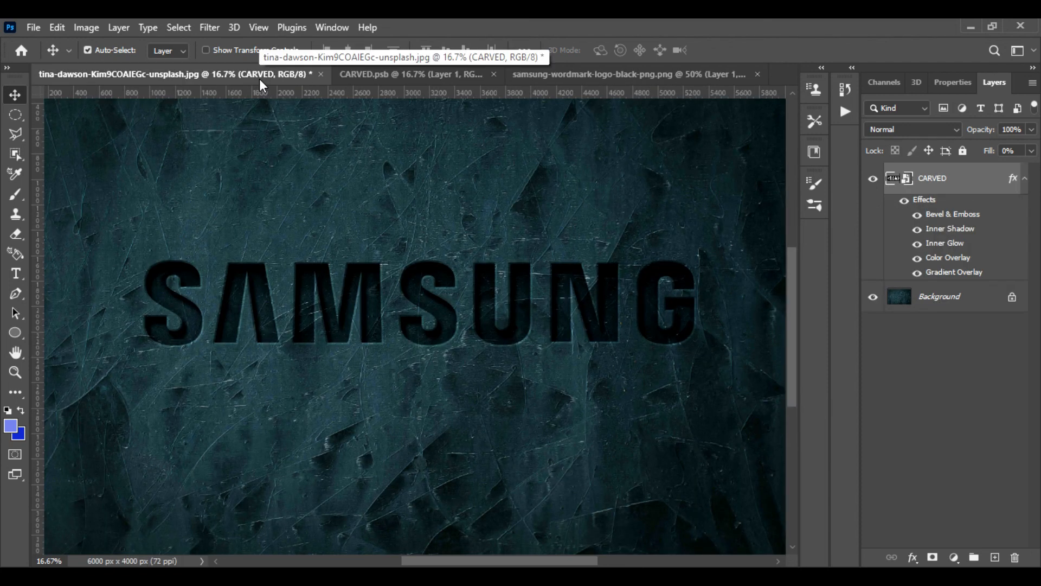
key(ctrl+plus)
key(ctrl+plus)
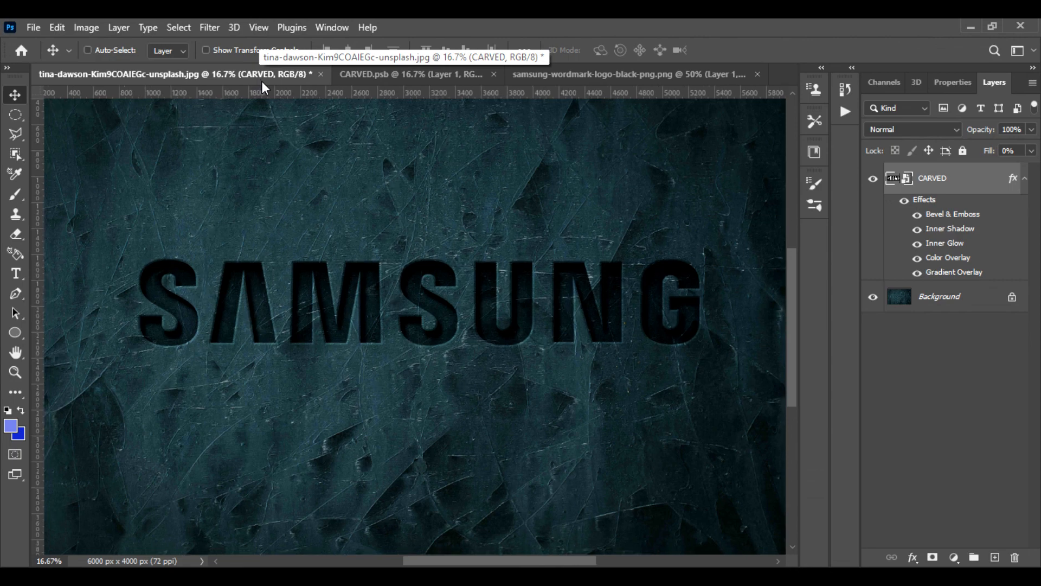
key(ctrl+plus)
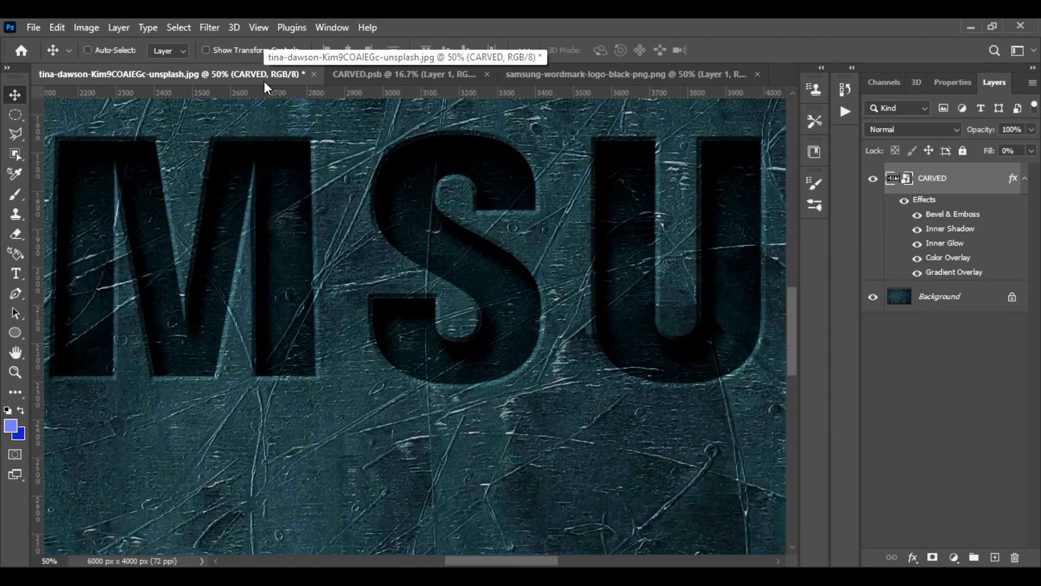
key(ctrl+minus)
key(ctrl+minus)
key(ctrl+minus)
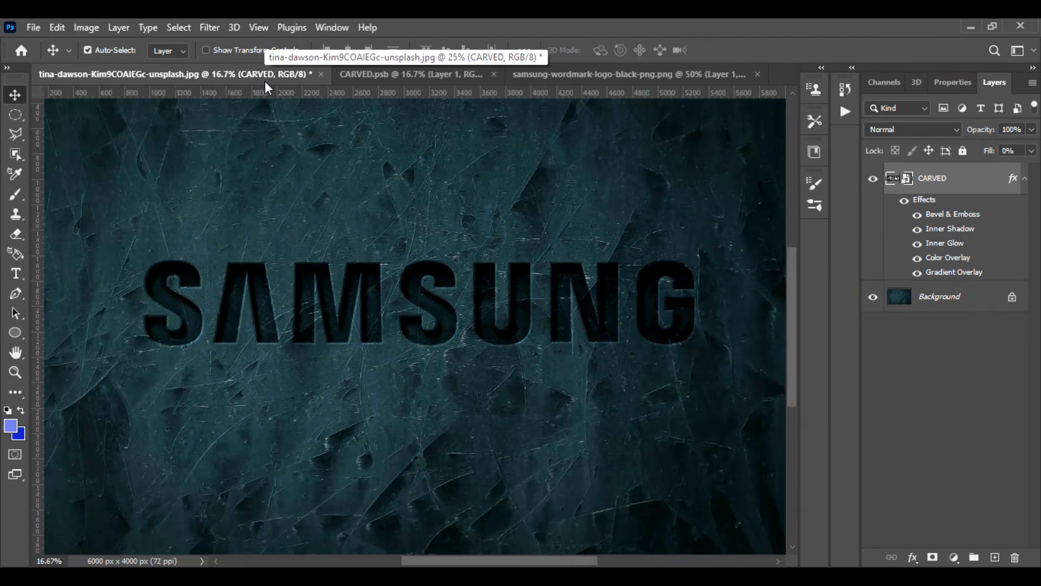